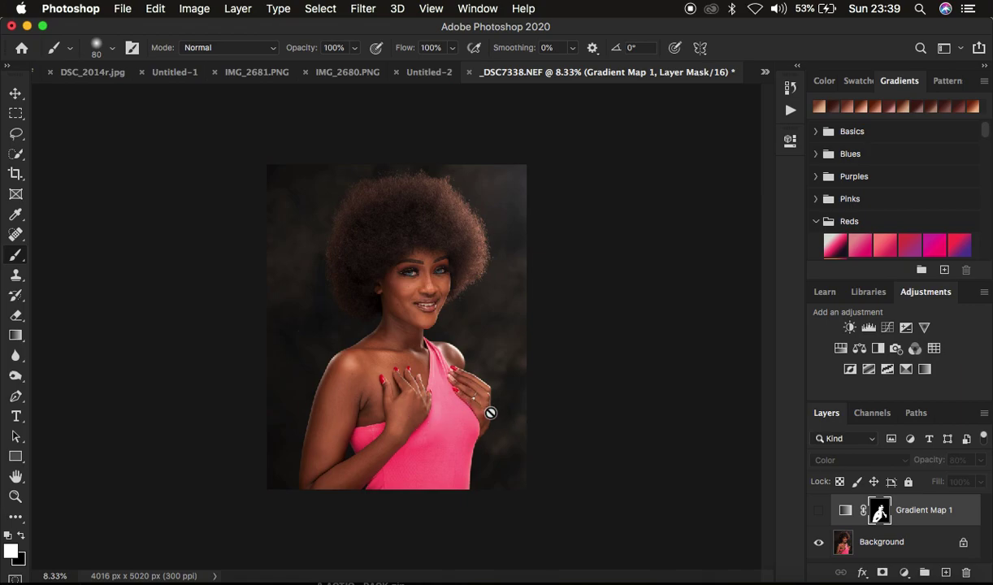
Compare the portrait's skin tone up close with the Gradient Map 1 layer hidden and shown
left_click(502, 361)
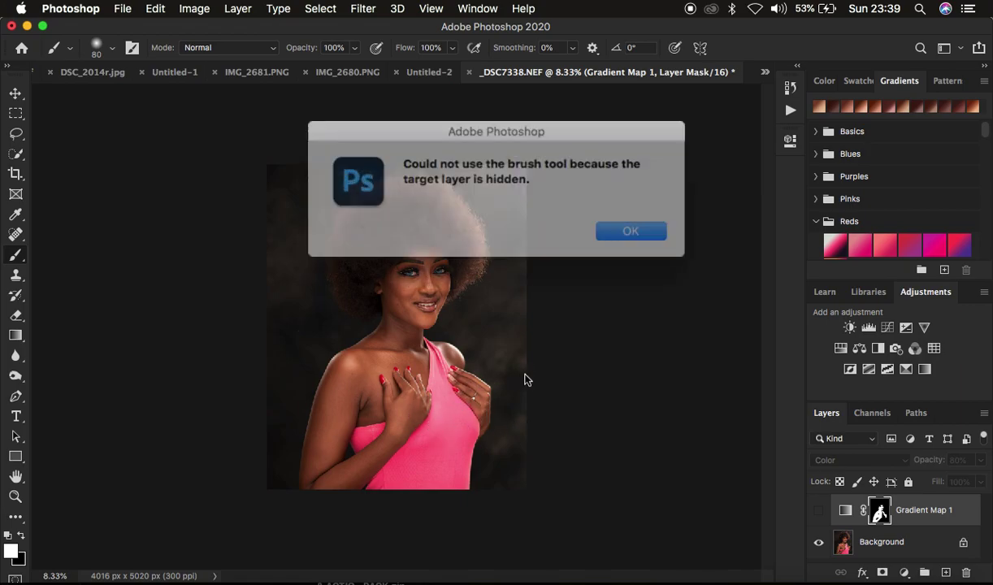
left_click(611, 225)
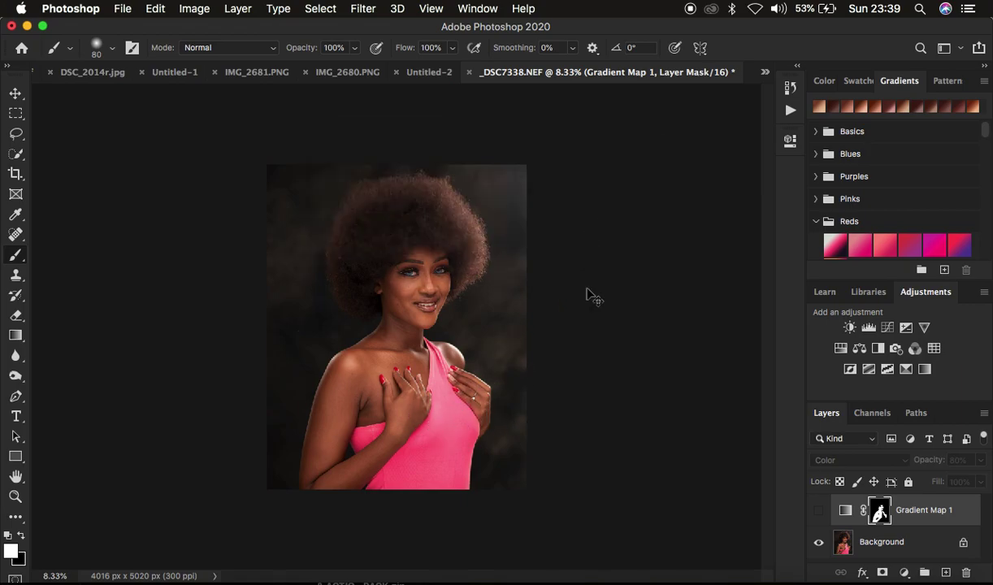
key("super+plus")
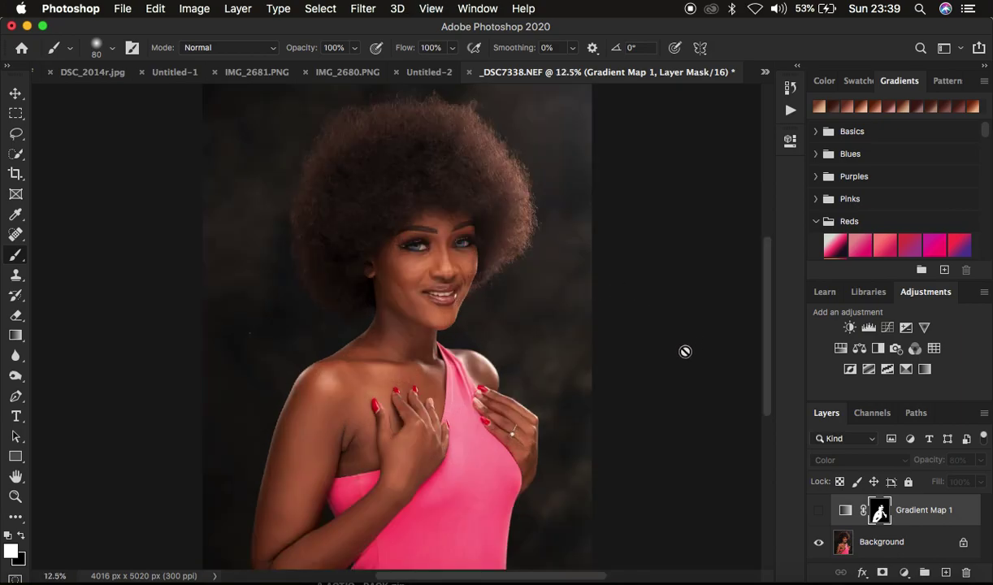
left_click(819, 512)
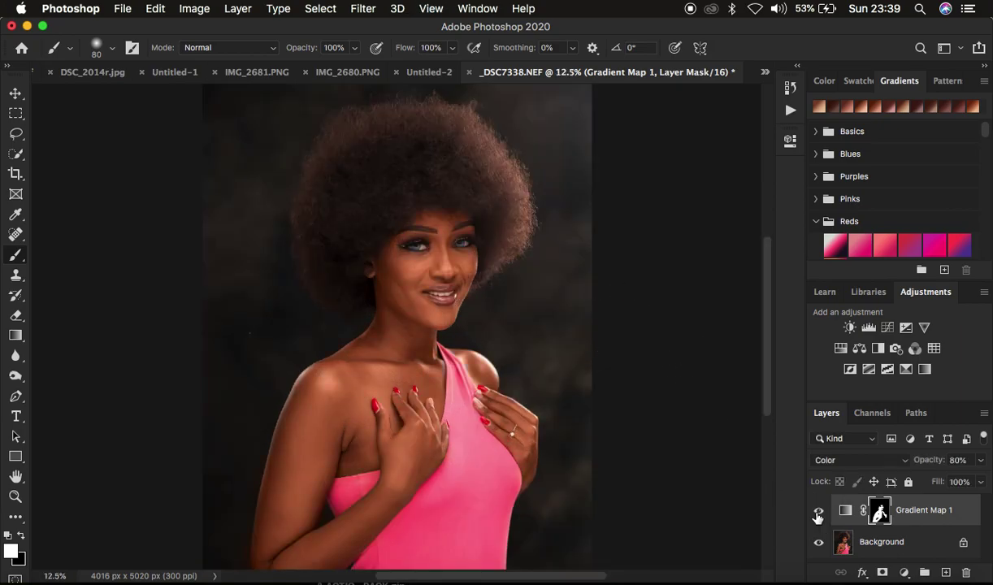
left_click(818, 512)
key("super+plus")
key("super+plus")
key("super+plus")
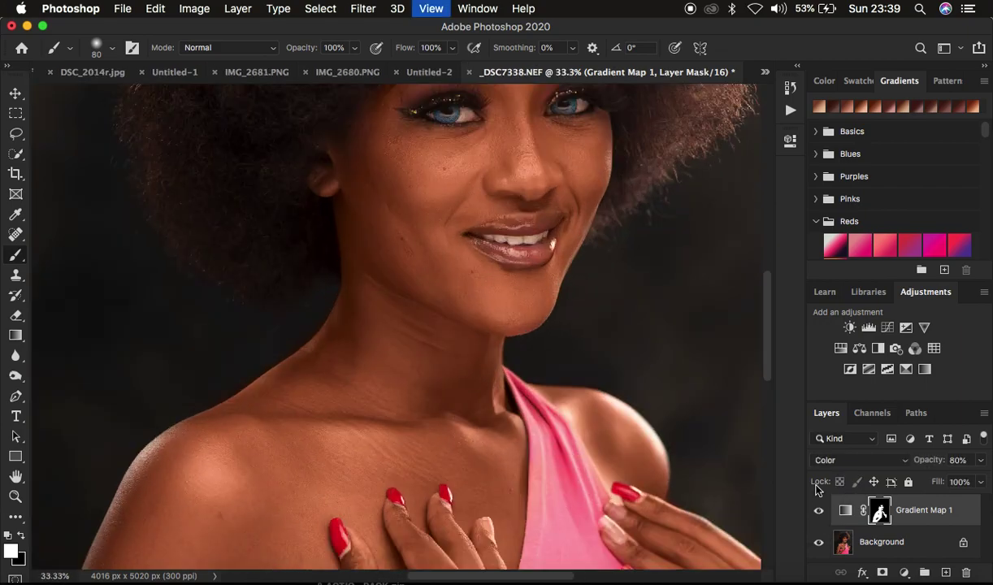
left_click(819, 510)
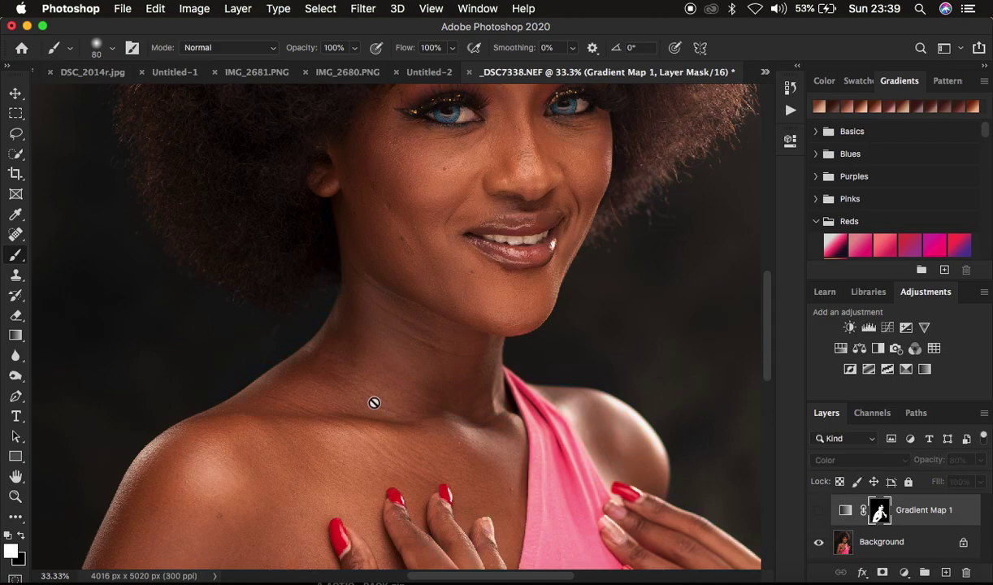
left_click(819, 510)
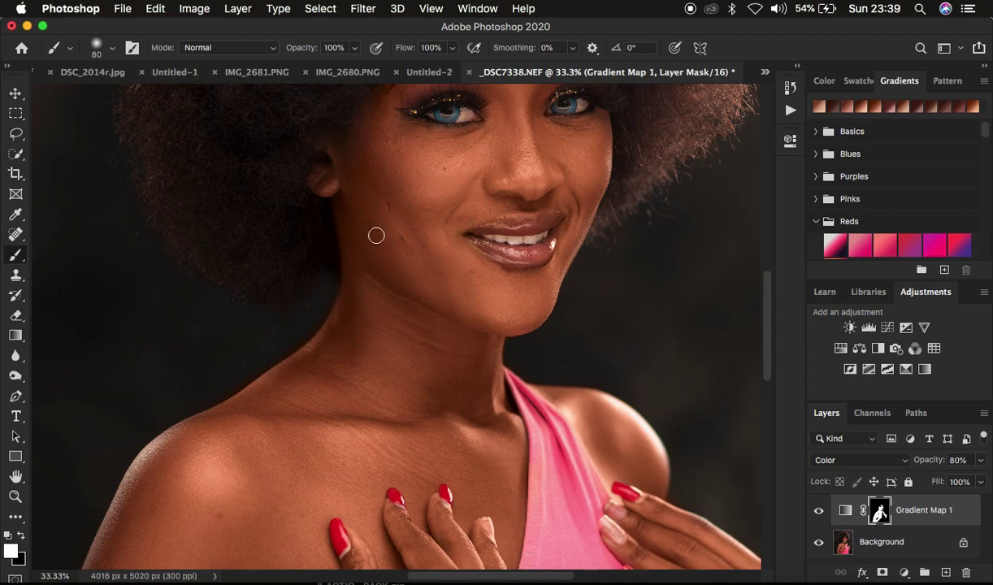
Delete the Gradient Map 1 adjustment layer, leaving only the Background layer
key("super+minus")
key("super+minus")
key("super+minus")
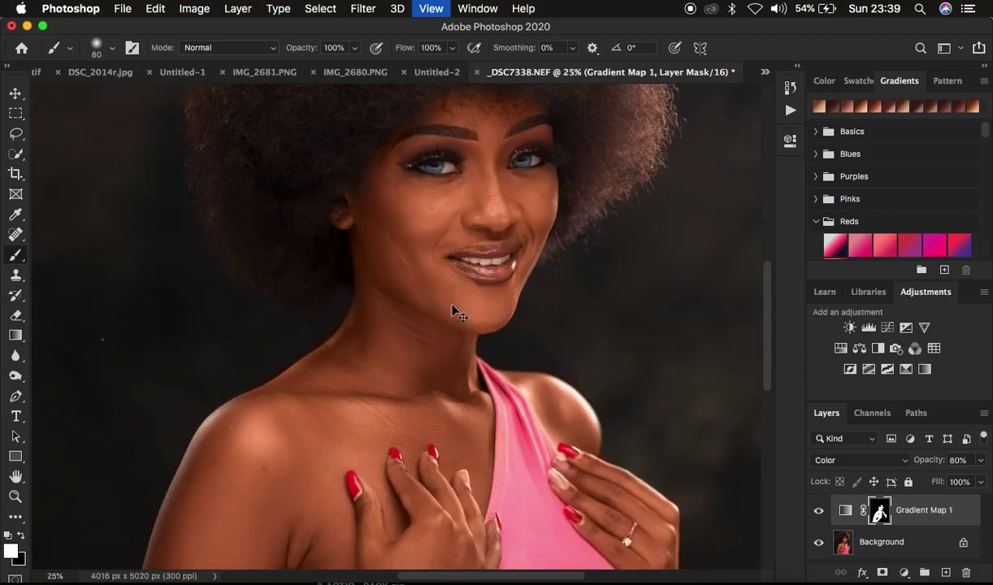
left_click_drag(918, 527, 968, 574)
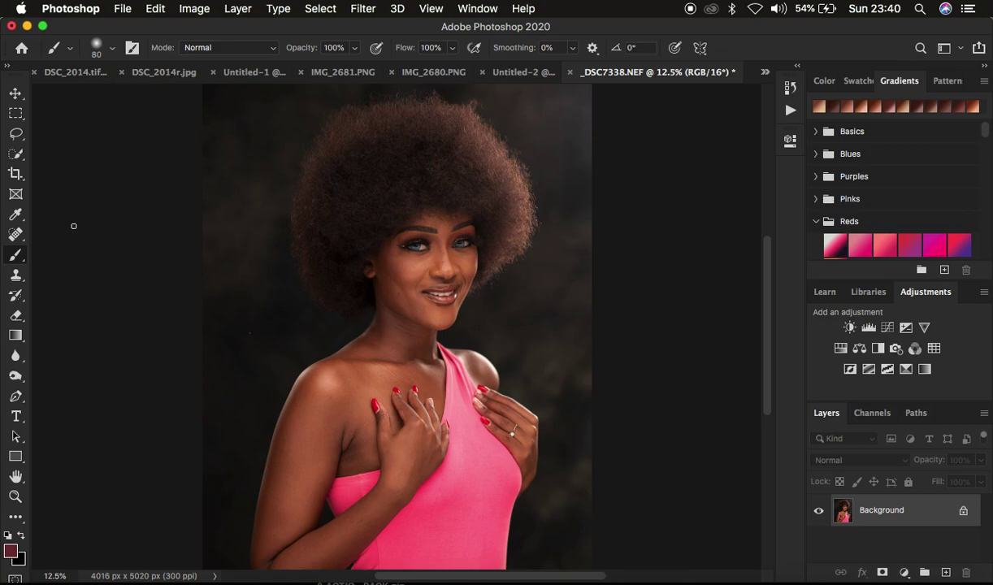
Set the Eyedropper tool to a 5 by 5 Average sample size, sampling All Layers
left_click(15, 216)
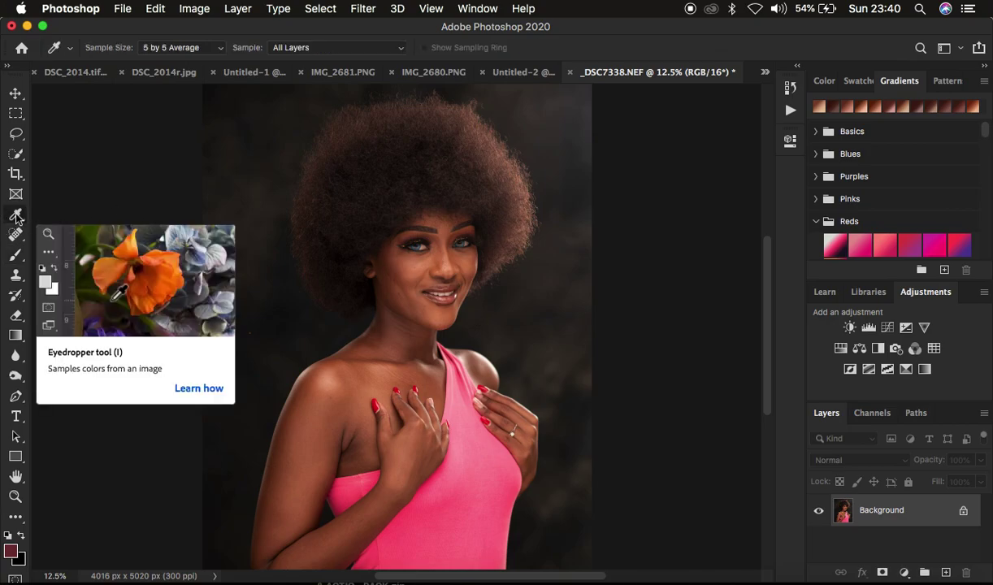
left_click(163, 50)
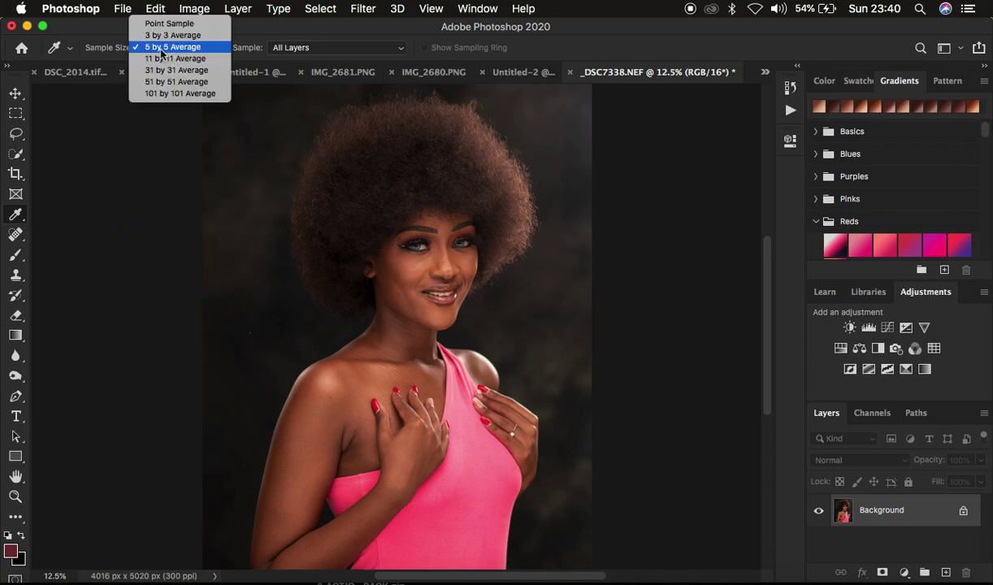
left_click(171, 50)
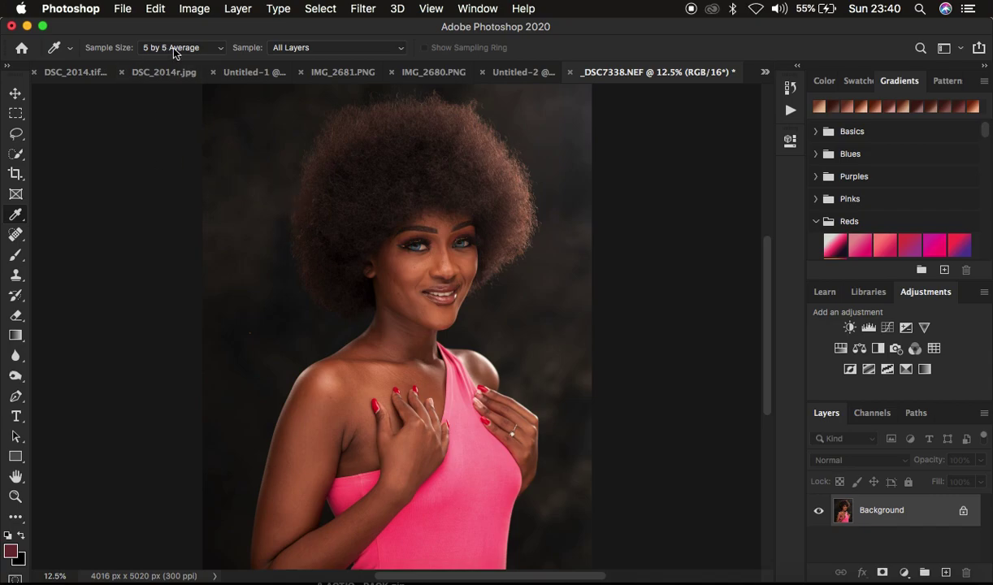
left_click(299, 48)
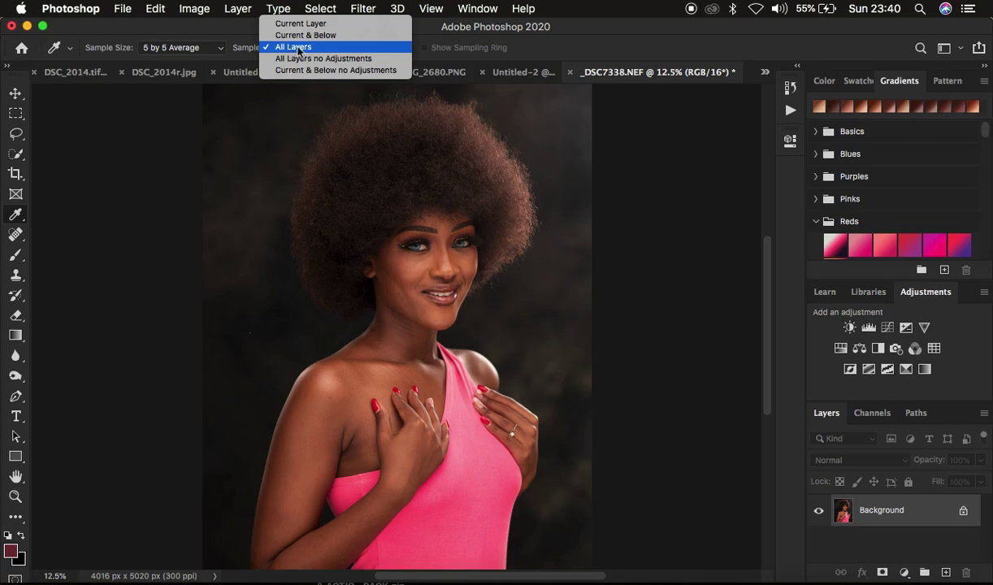
left_click(297, 47)
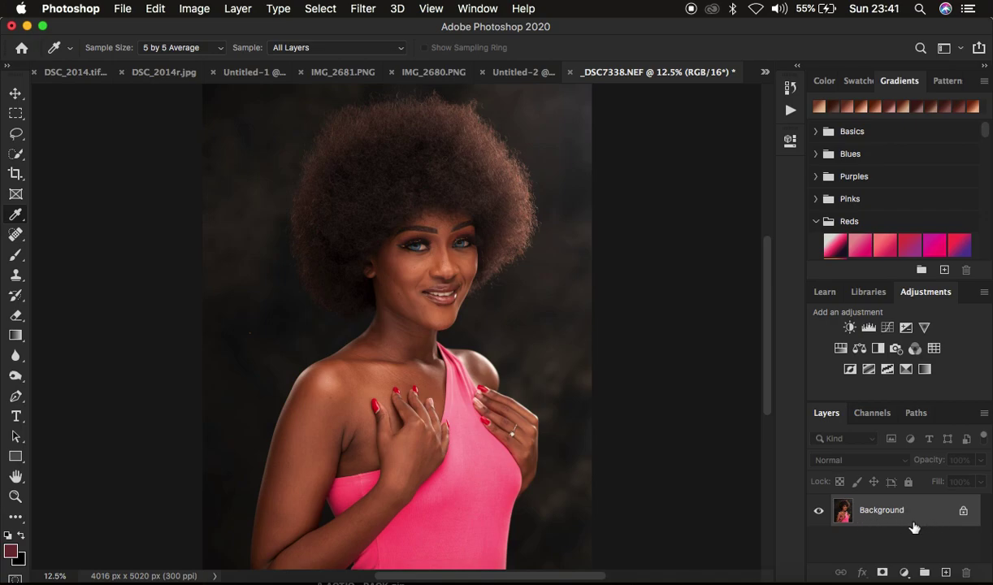
Add a Gradient Map adjustment layer above the Background and hide it so the original skin colours can be sampled
left_click(904, 574)
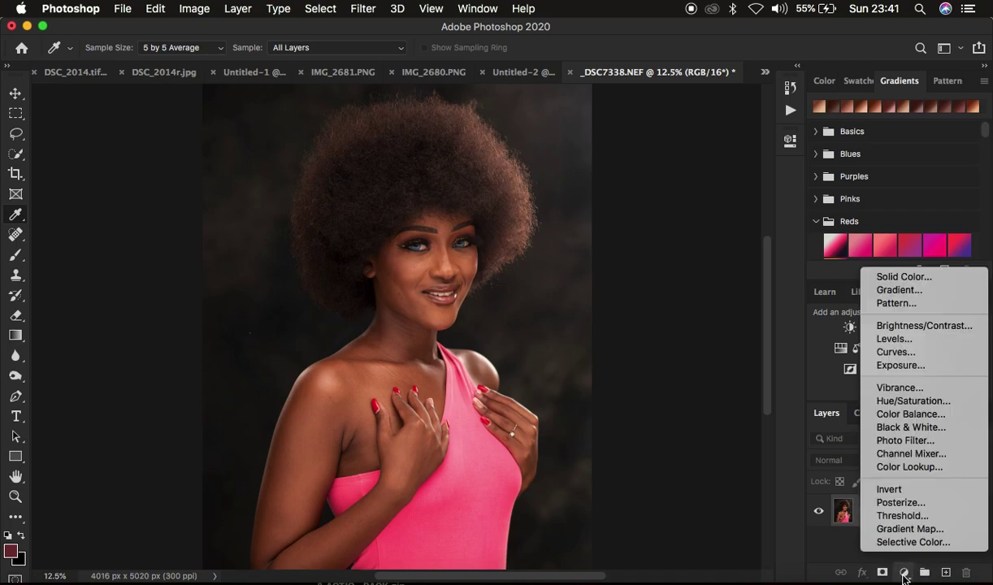
left_click(910, 529)
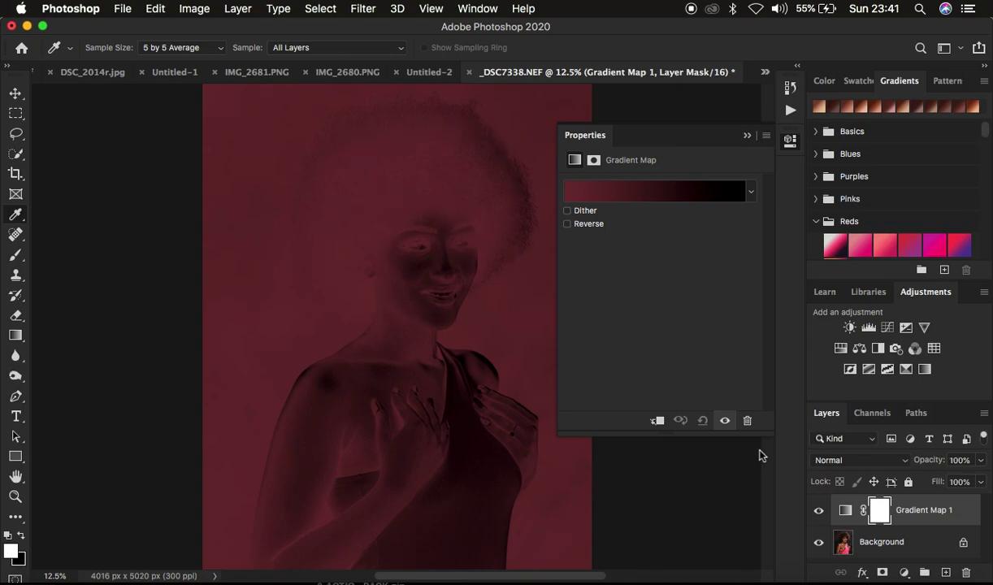
left_click(819, 512)
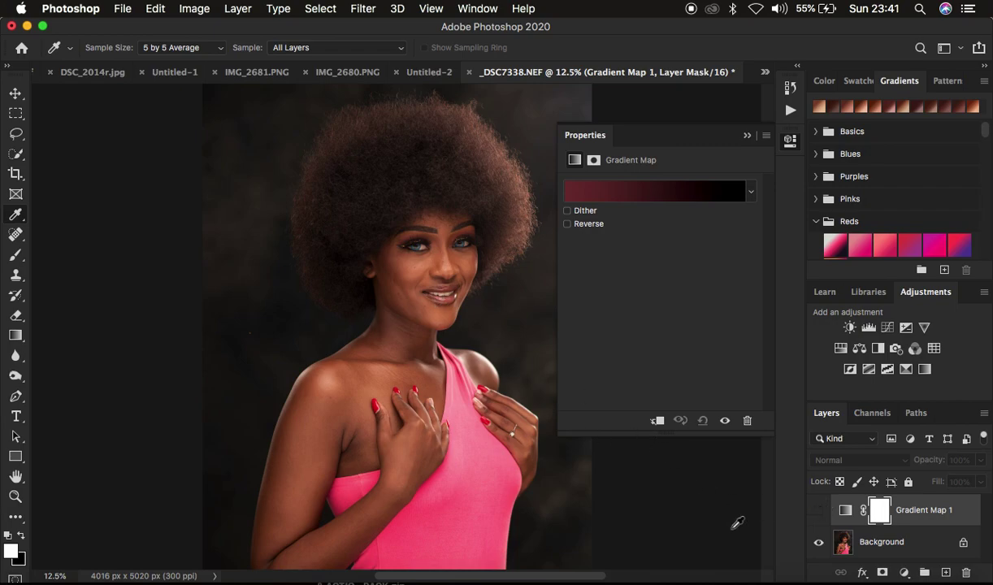
Open the gradient map's gradient for editing and choose the Solid gradient type
left_click(845, 512)
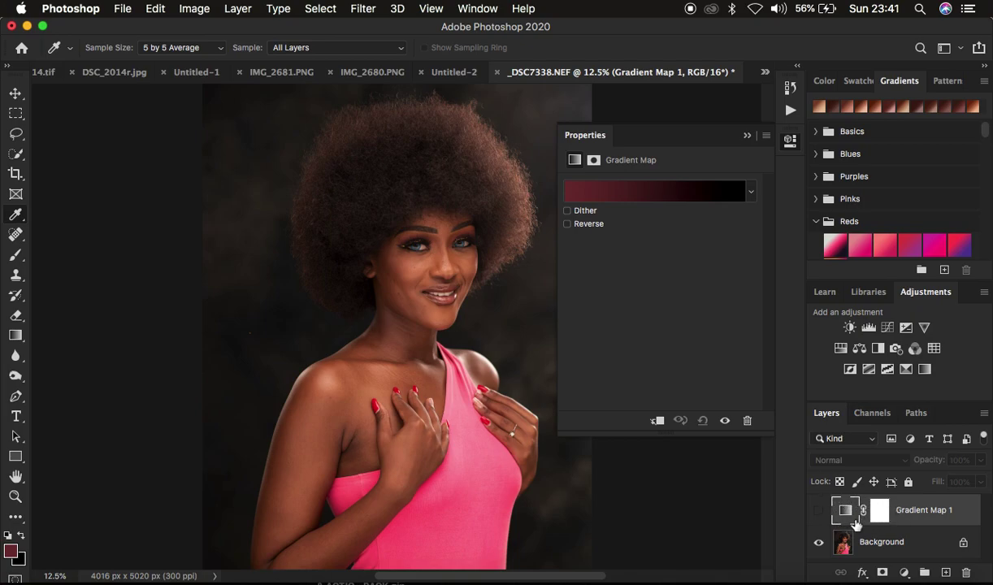
left_click(651, 192)
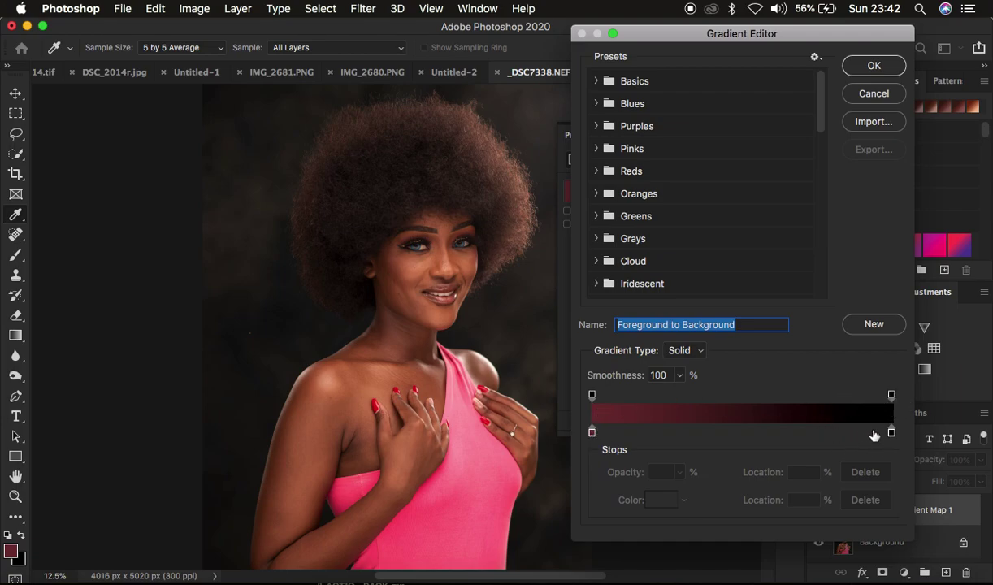
left_click(681, 351)
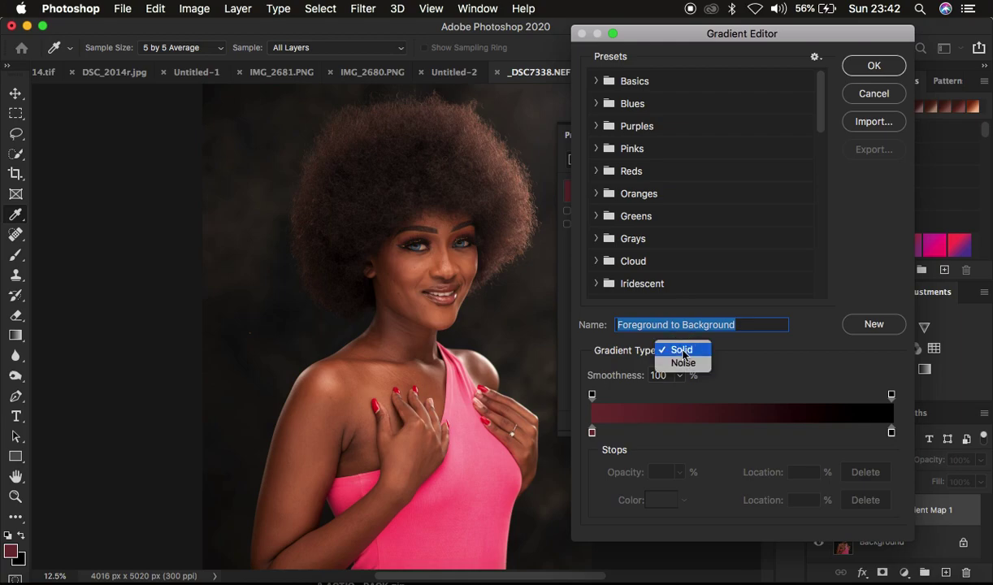
left_click(683, 351)
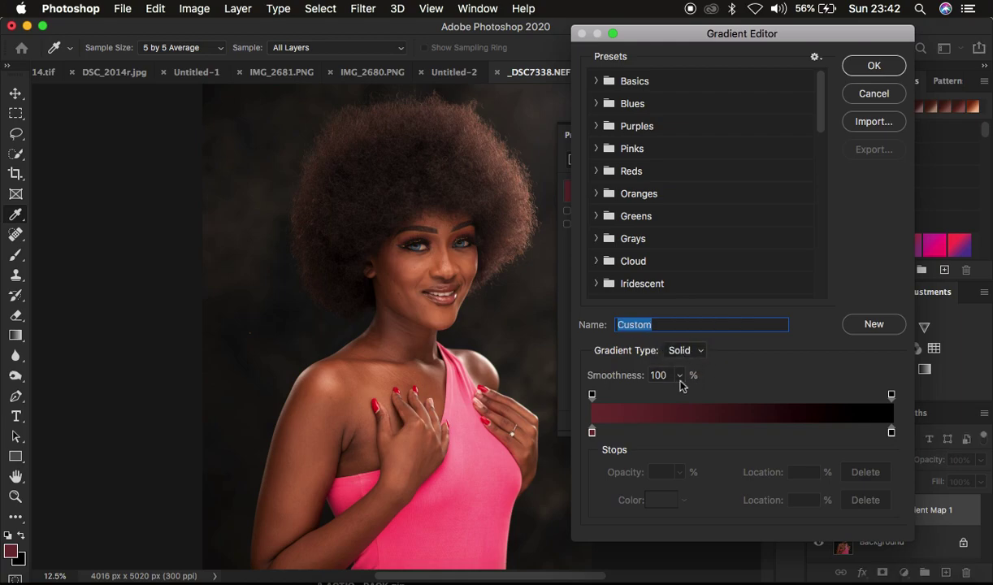
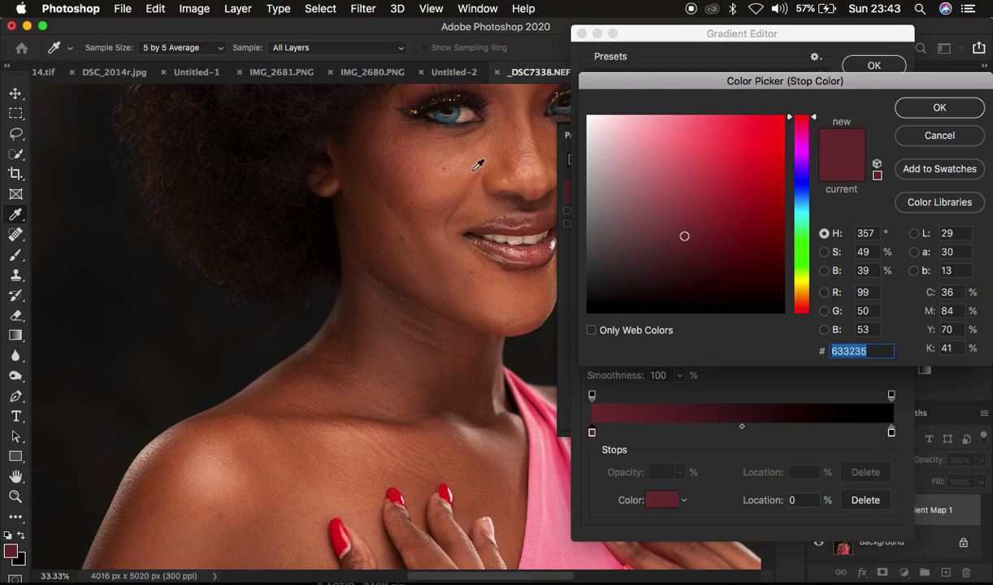
Set the gradient's 0% colour stop to dark brown #422617, sampled from the shadowed skin beside the ear
scroll(421, 251, "up", 3)
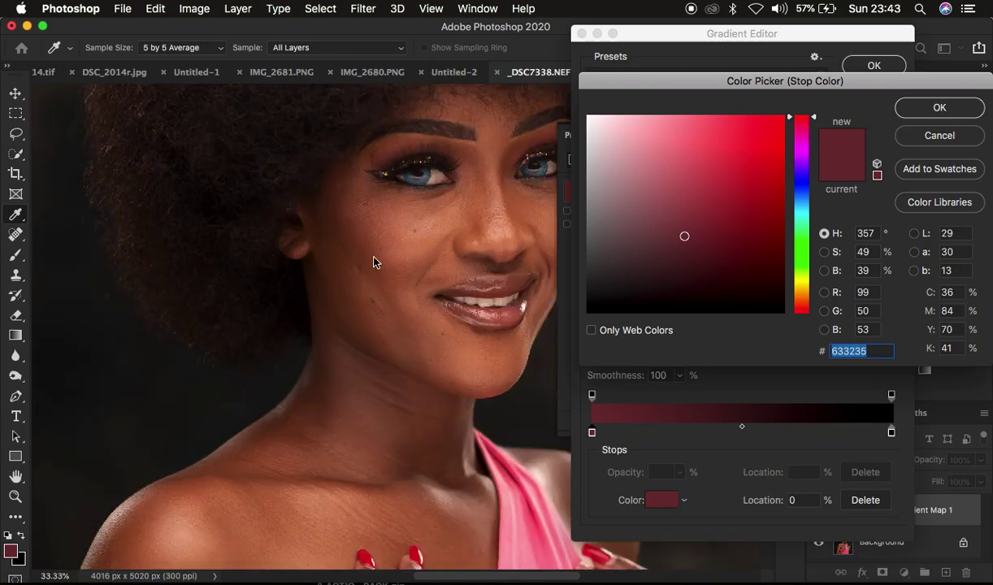
scroll(378, 252, "up", 1)
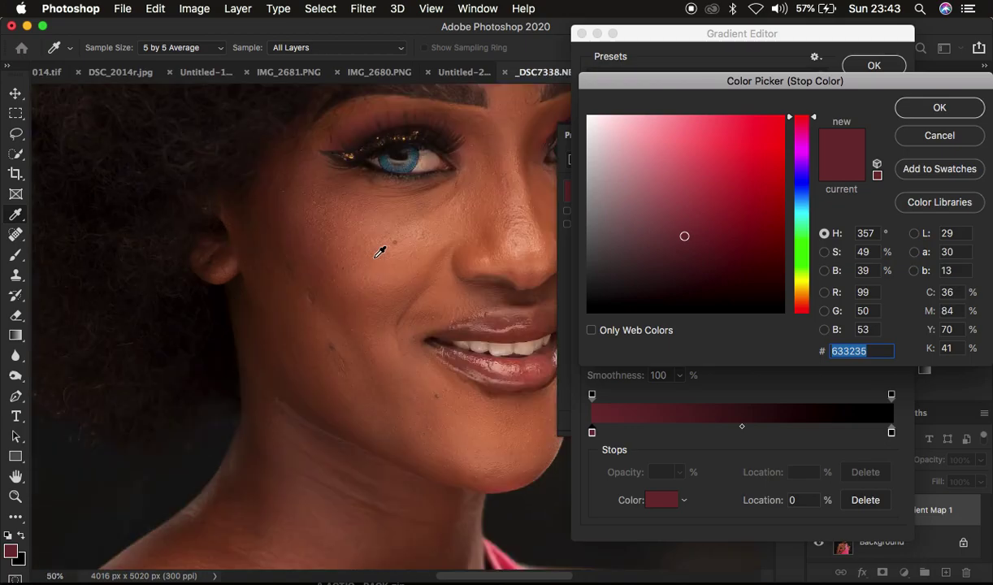
scroll(379, 252, "up", 1)
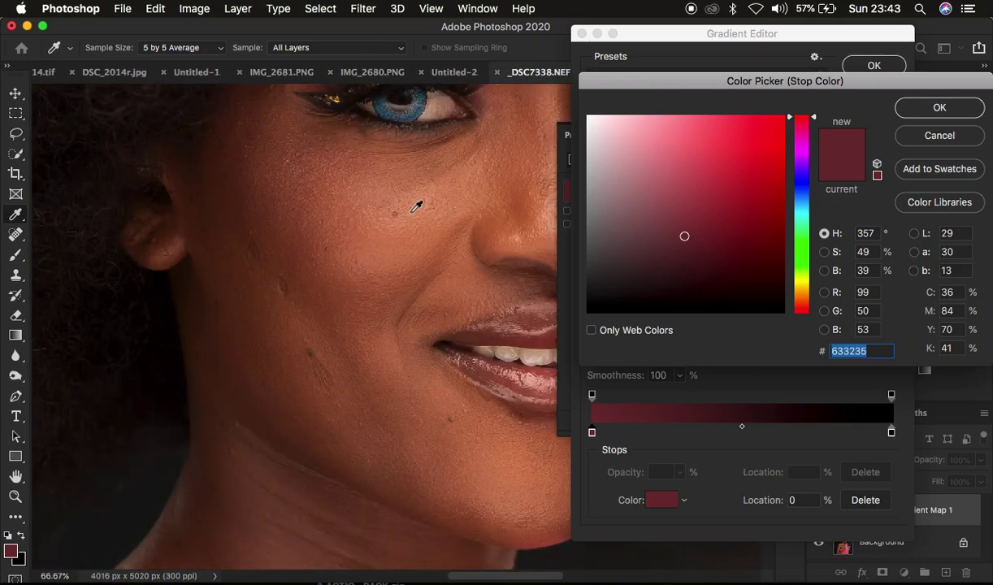
scroll(399, 208, "right", 1)
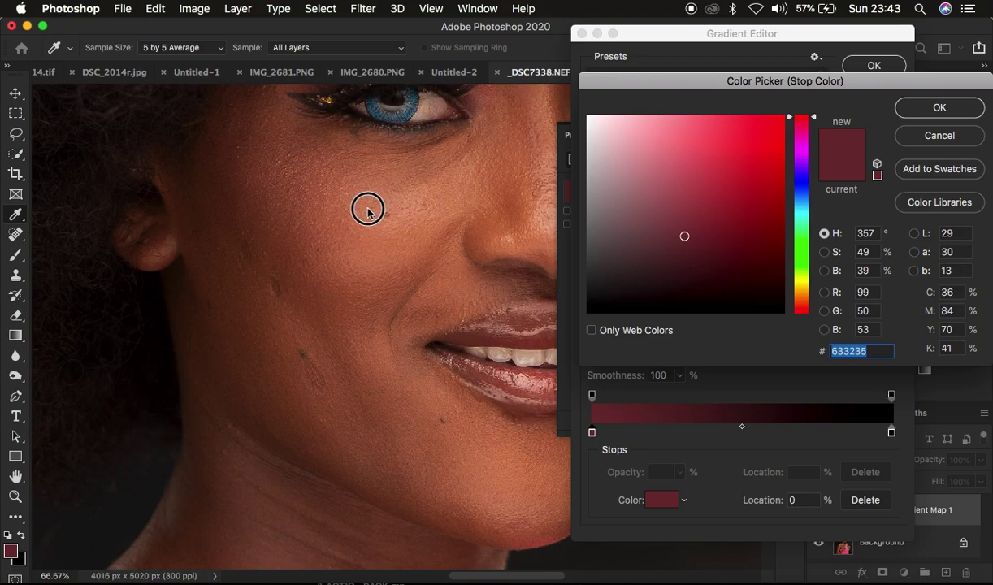
scroll(373, 208, "right", 5)
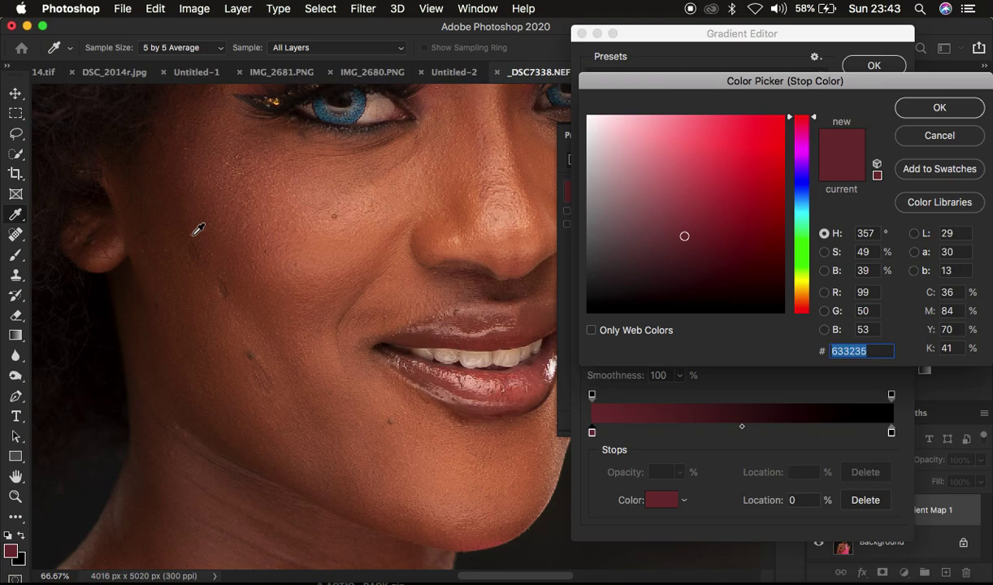
left_click(163, 192)
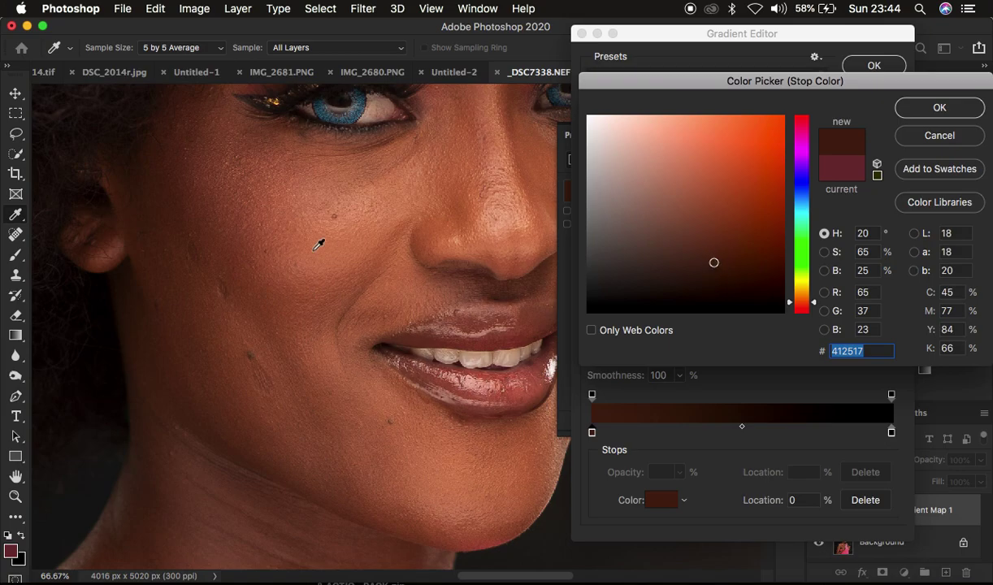
left_click(157, 210)
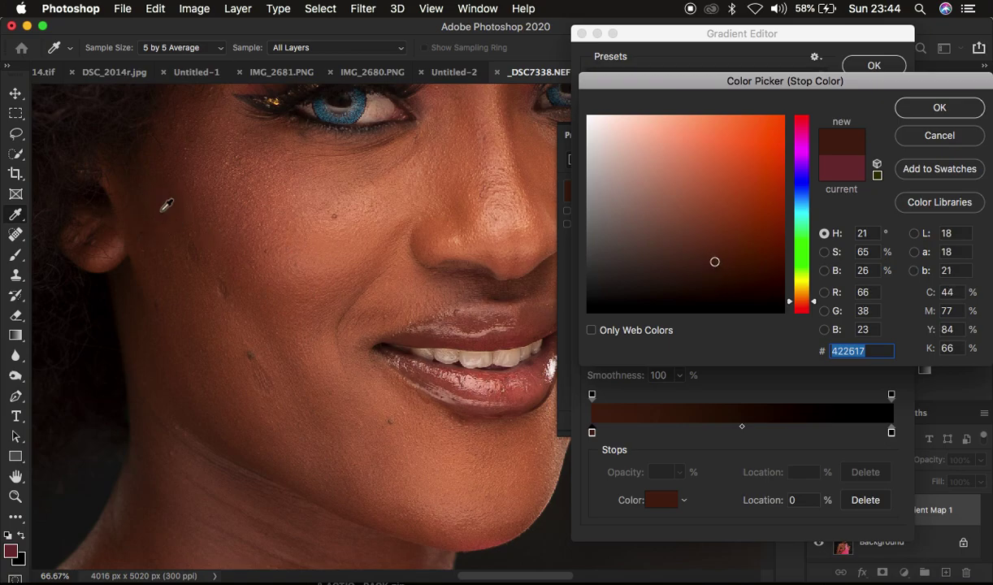
left_click(935, 107)
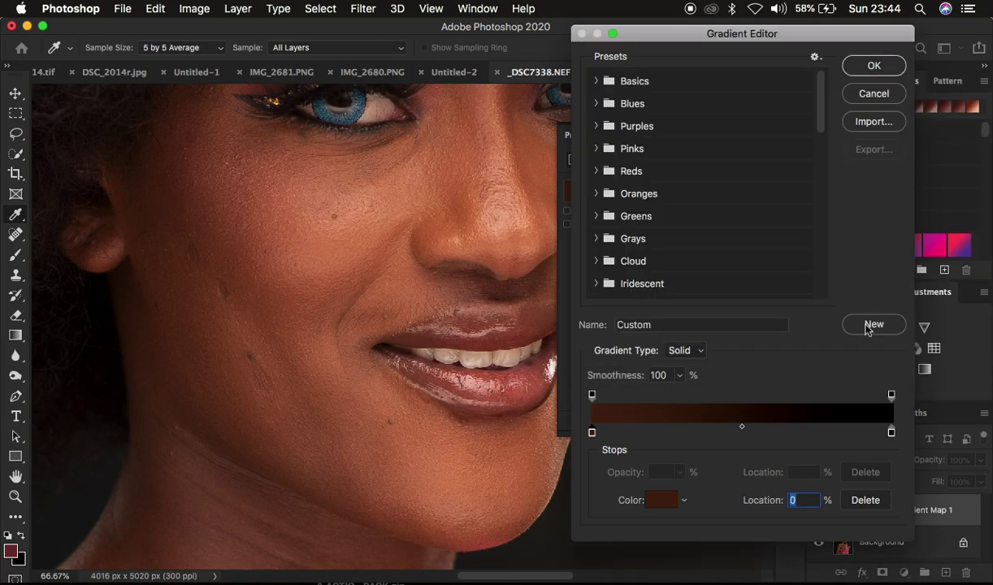
Set the gradient's 100% colour stop to light peach #d4a384, sampled from the highlight on the nose
double_click(891, 433)
left_click(501, 220)
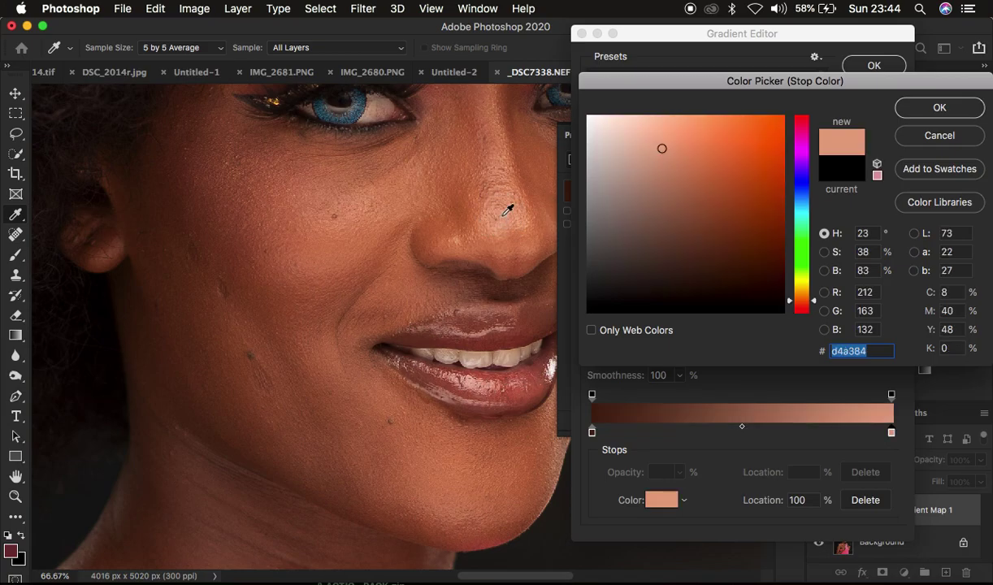
left_click(940, 107)
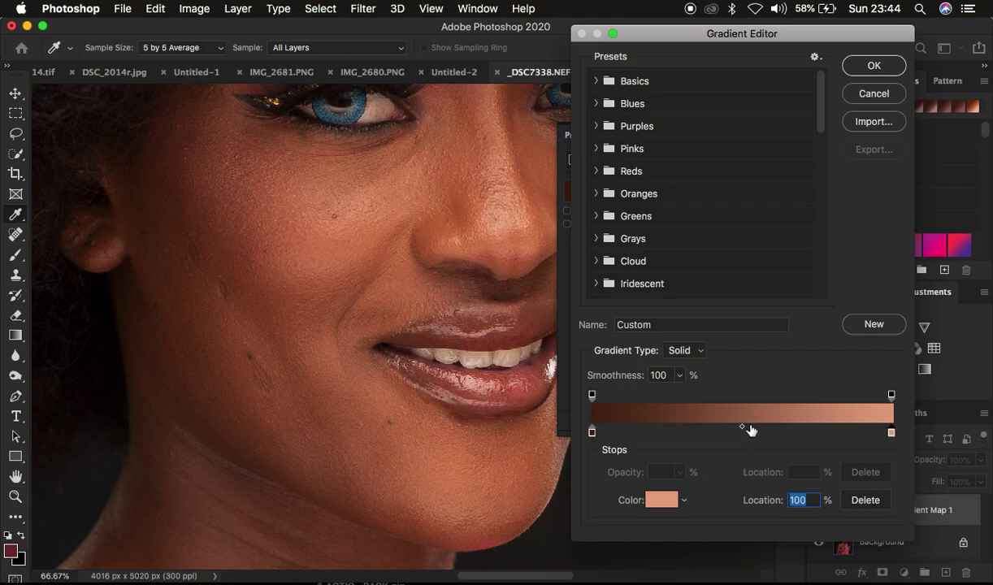
Add a 52% colour stop to the gradient in medium brown #a3623c, sampled from the side of the nose
left_click(746, 431)
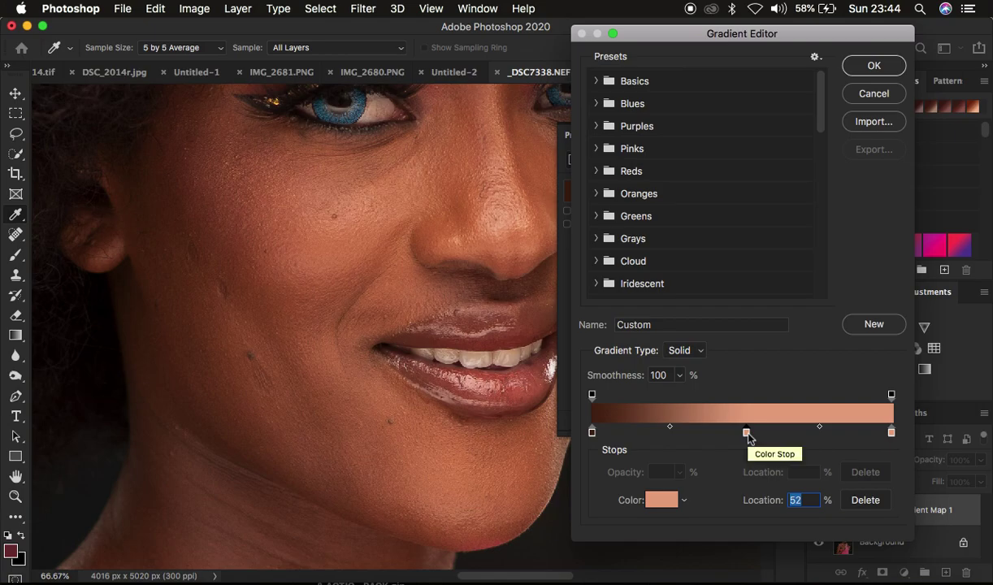
double_click(747, 434)
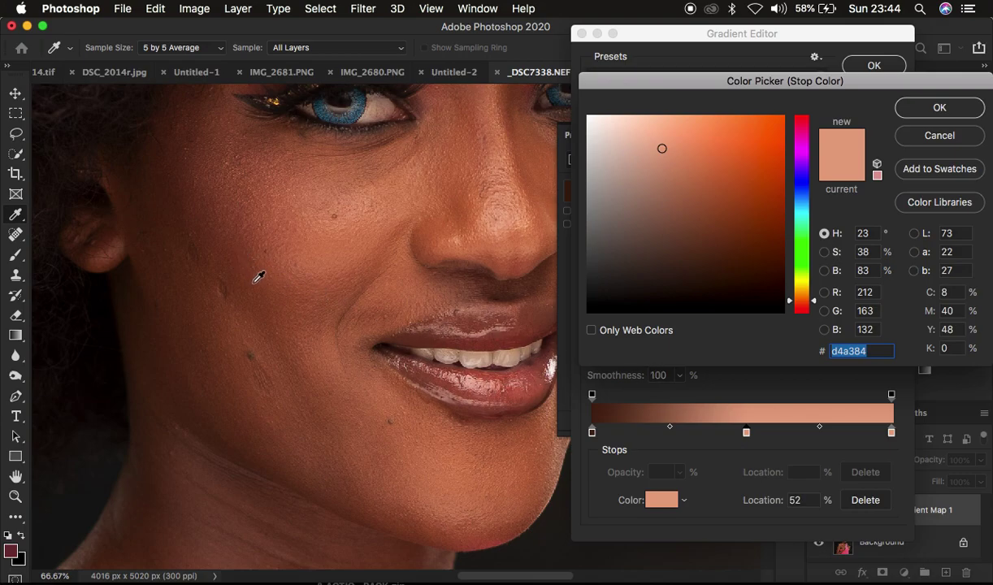
left_click(463, 221)
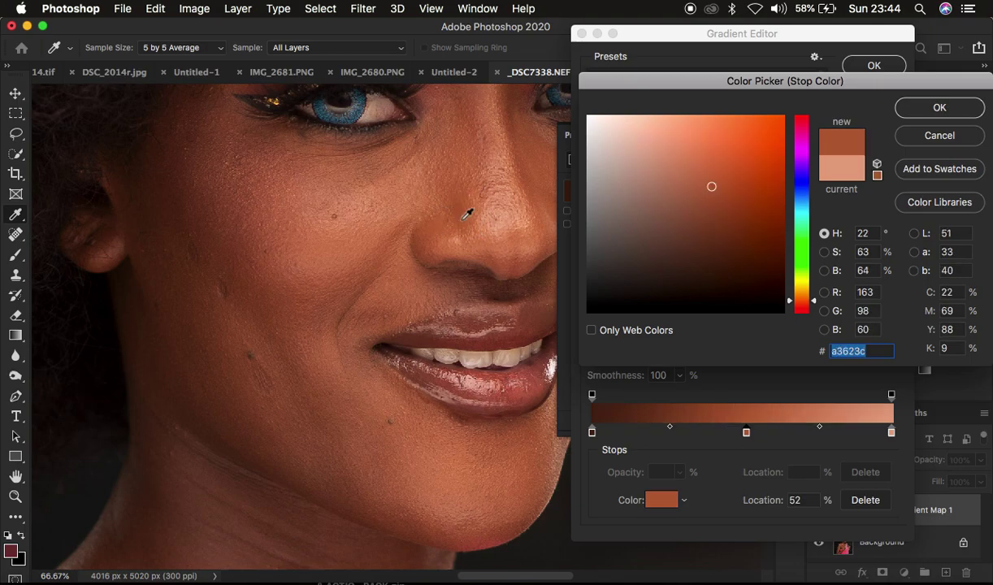
left_click(919, 108)
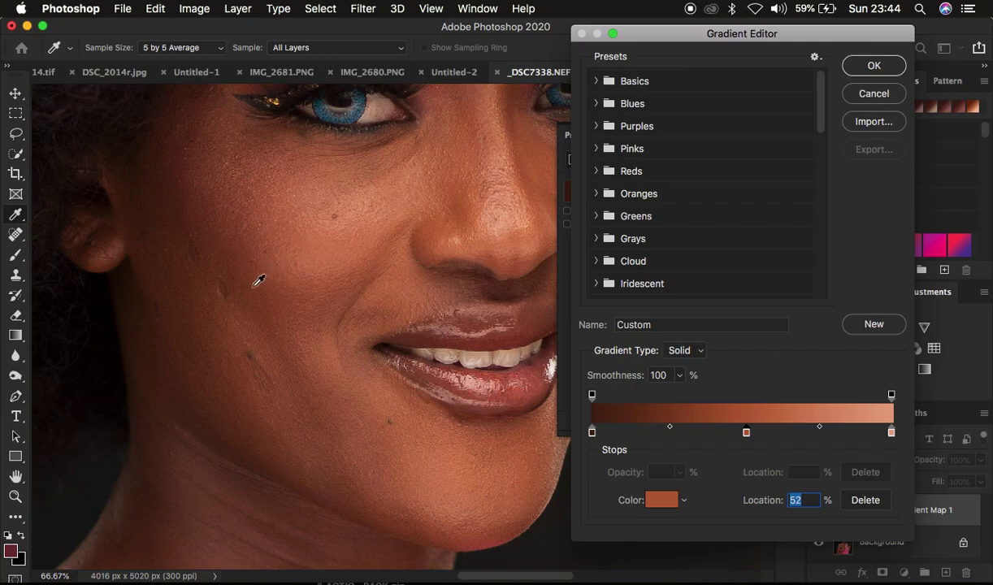
Add a 34% colour stop to the gradient in darker brown #72432b, sampled from the shaded cheek
left_click(694, 432)
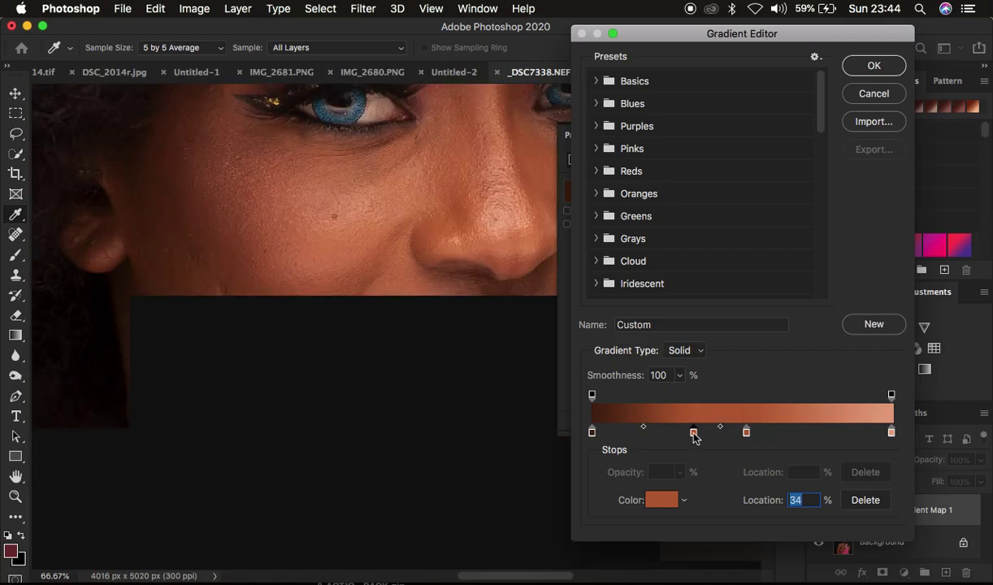
double_click(694, 433)
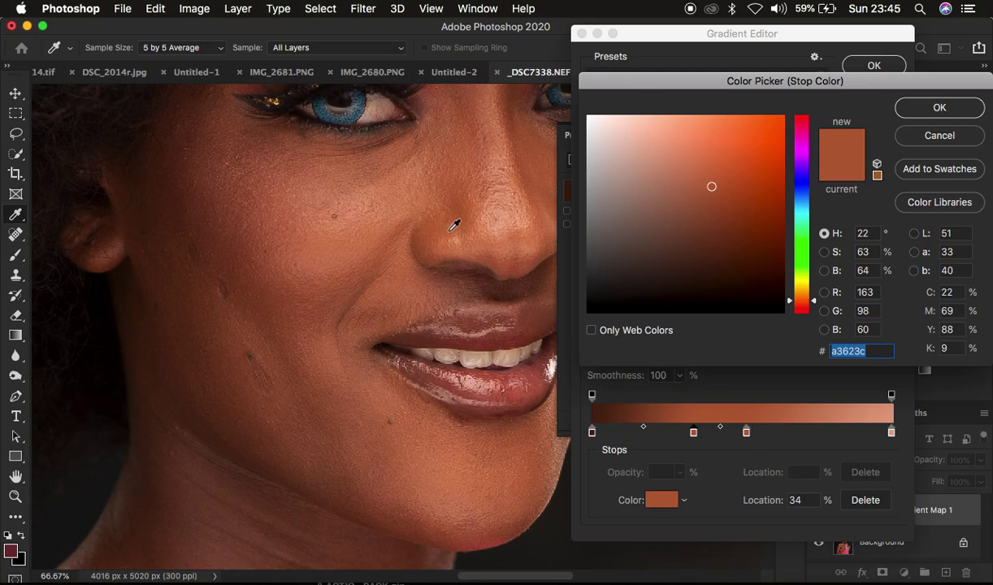
left_click(268, 308)
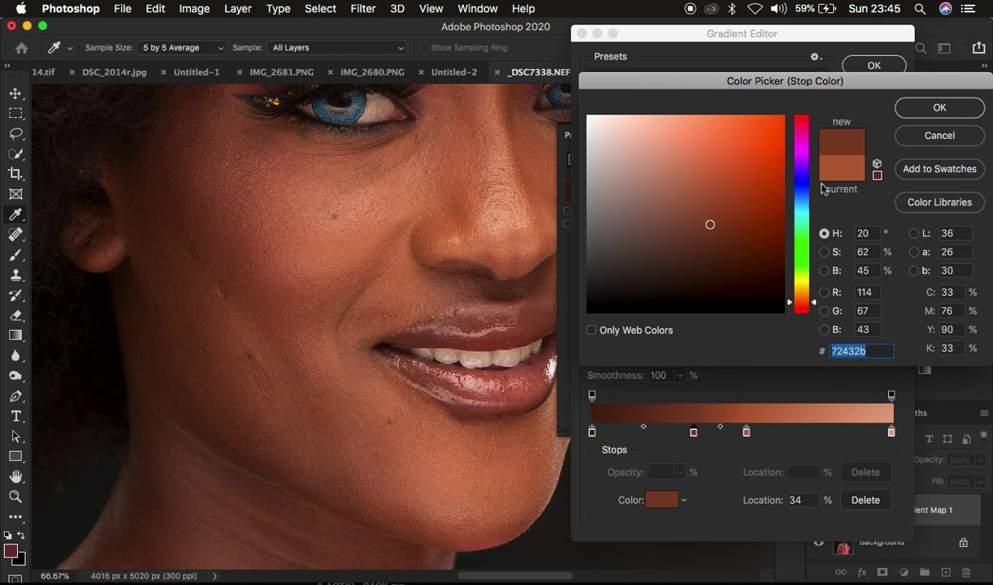
left_click(938, 108)
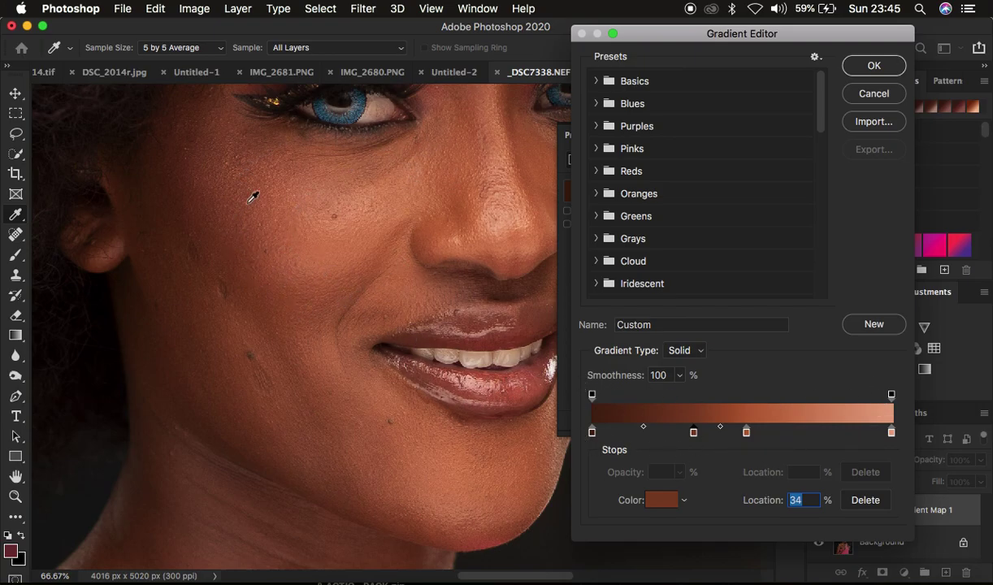
Accept the edited gradient and show the Gradient Map layer over the portrait
left_click(868, 69)
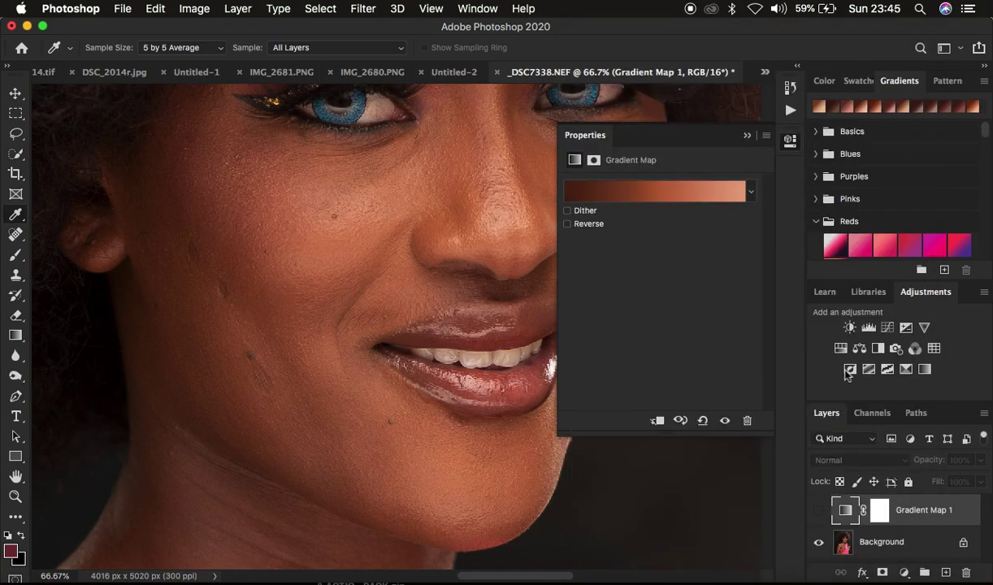
left_click(820, 513)
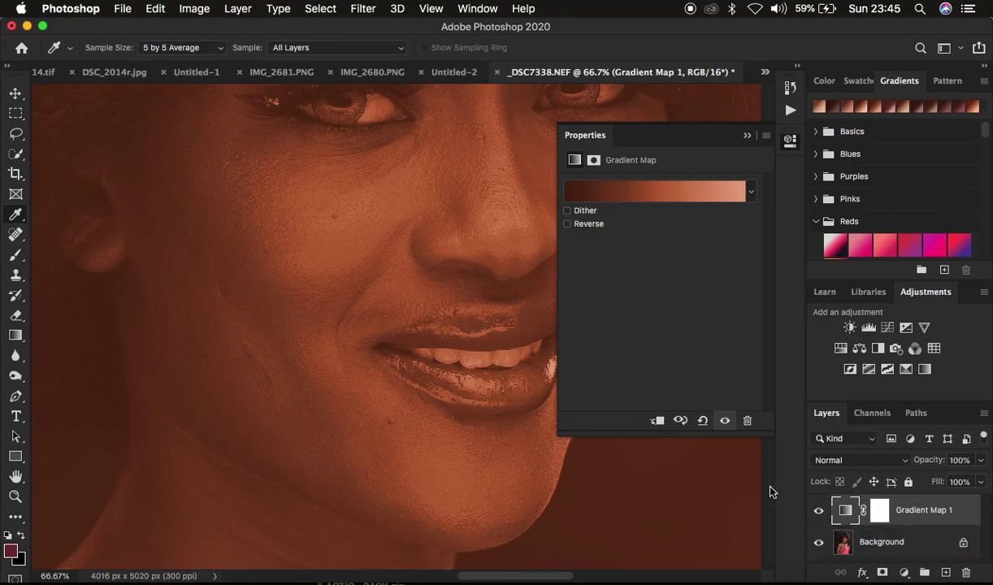
key("super+h")
key("super+minus")
key("super+minus")
key("super+minus")
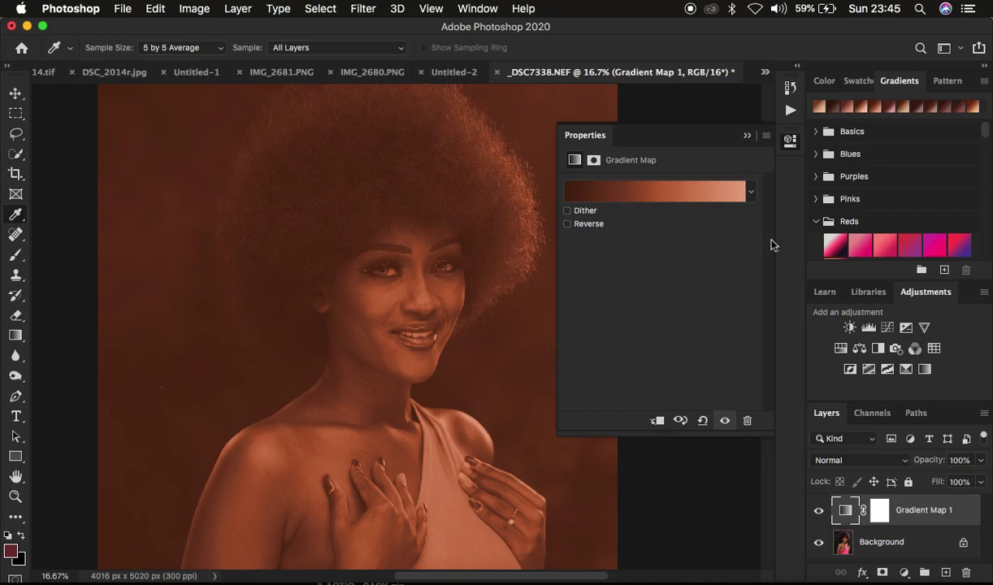
Try the Soft Light blend mode at 73% opacity on the Gradient Map layer and compare it with the original
left_click(838, 461)
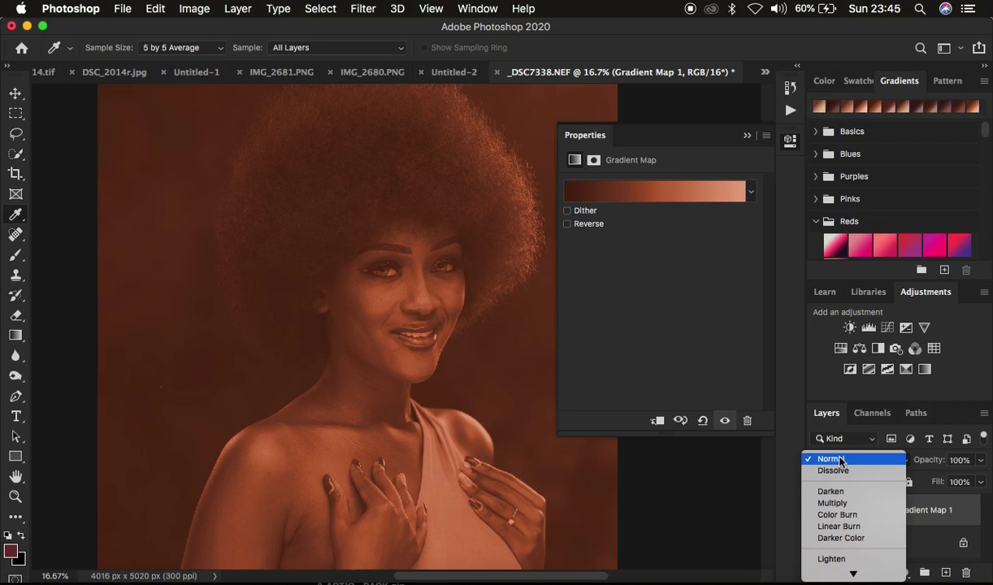
scroll(840, 487, "down", 5)
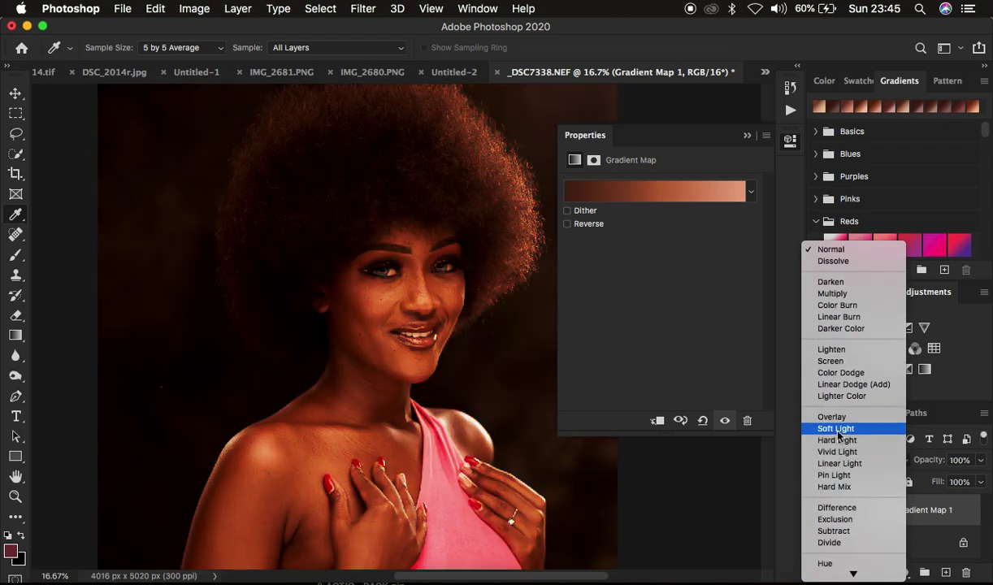
scroll(839, 437, "up", 1)
left_click(837, 439)
key("super+minus")
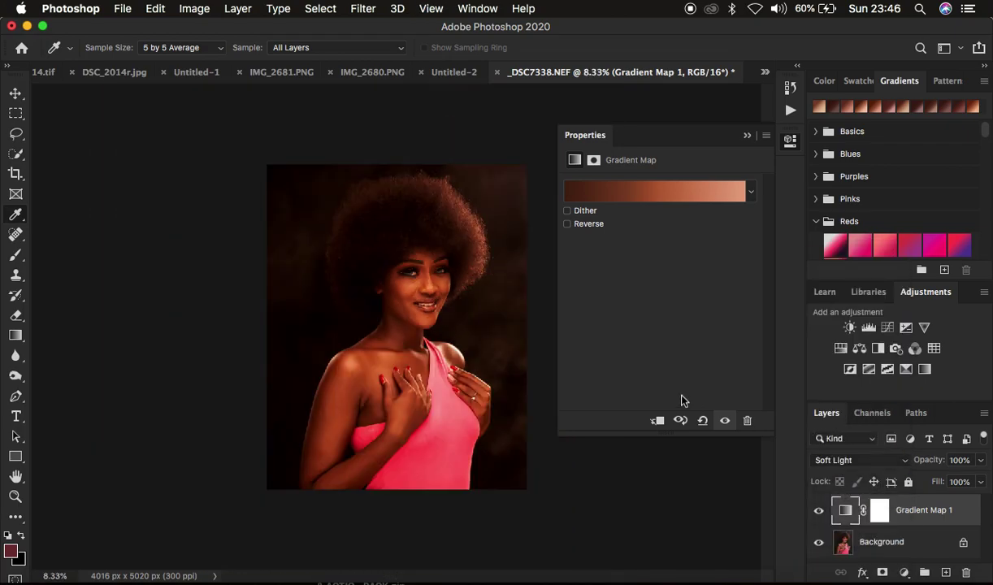
key("super+plus")
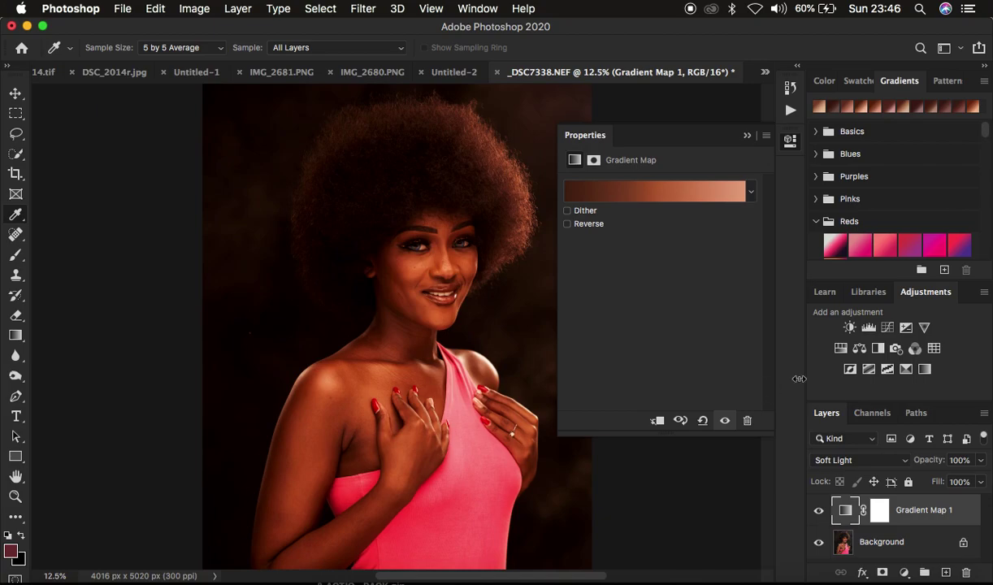
left_click_drag(930, 462, 905, 460)
left_click(819, 512)
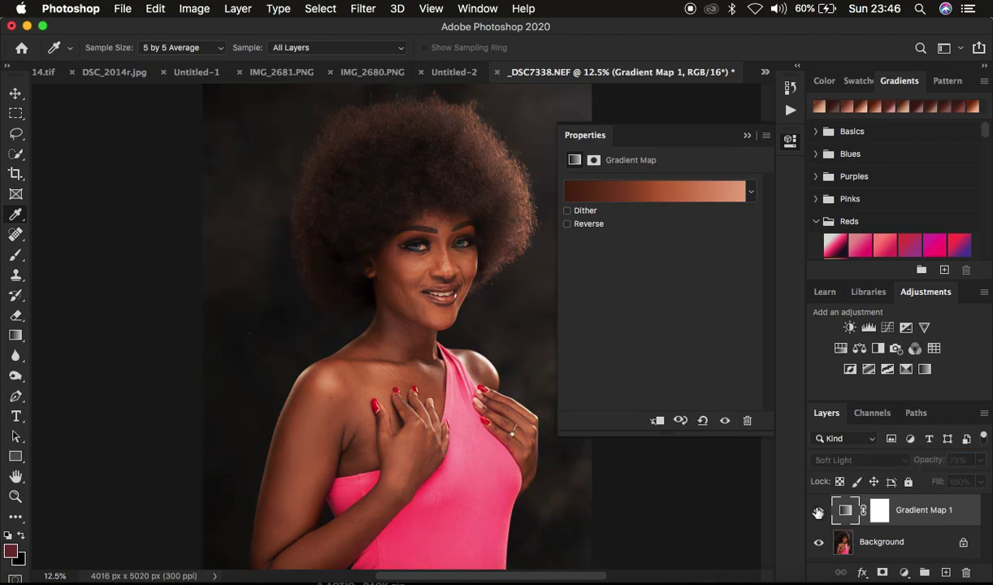
left_click(818, 512)
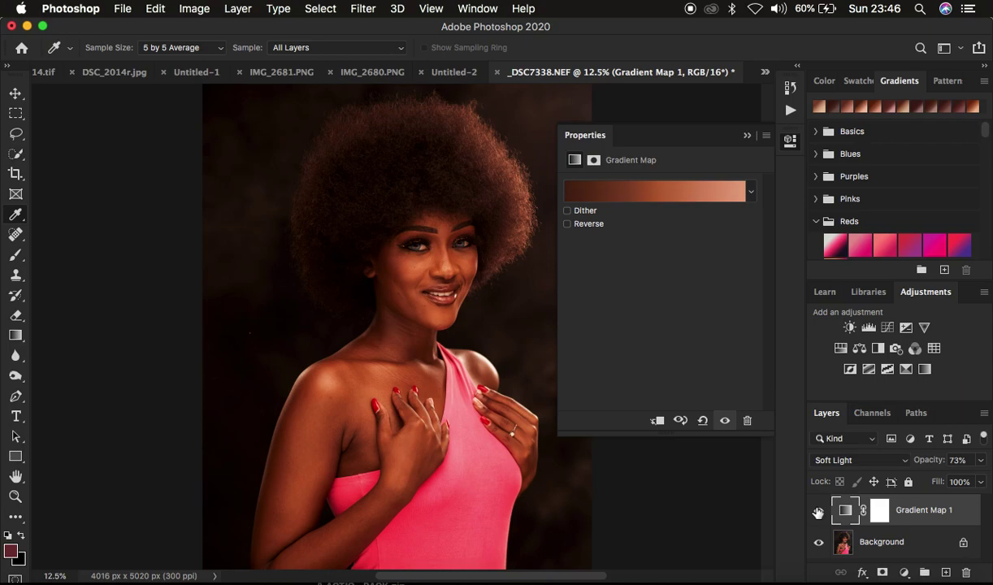
Set the Gradient Map layer's blend mode to Color and its opacity to 100%
left_click(846, 461)
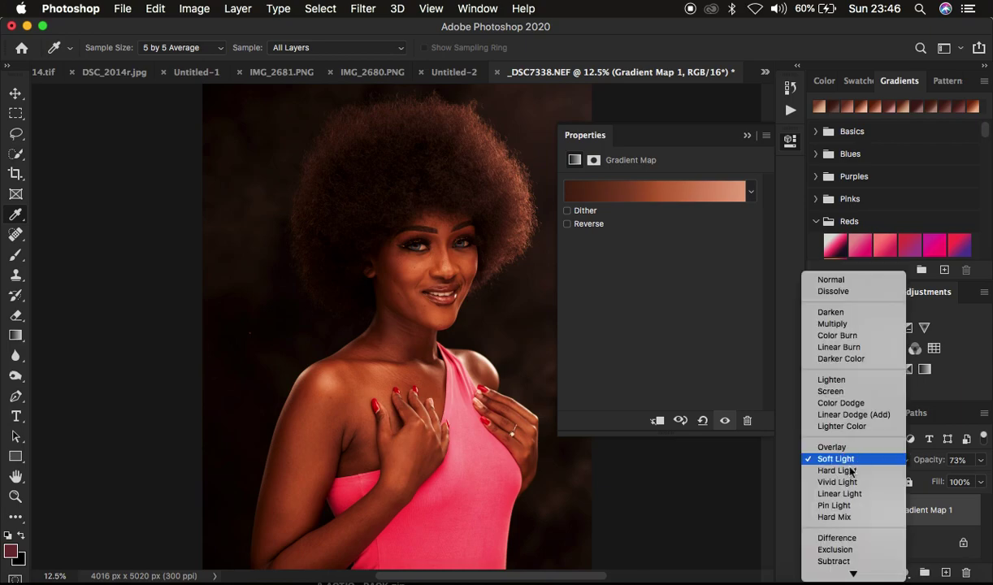
scroll(851, 488, "down", 2)
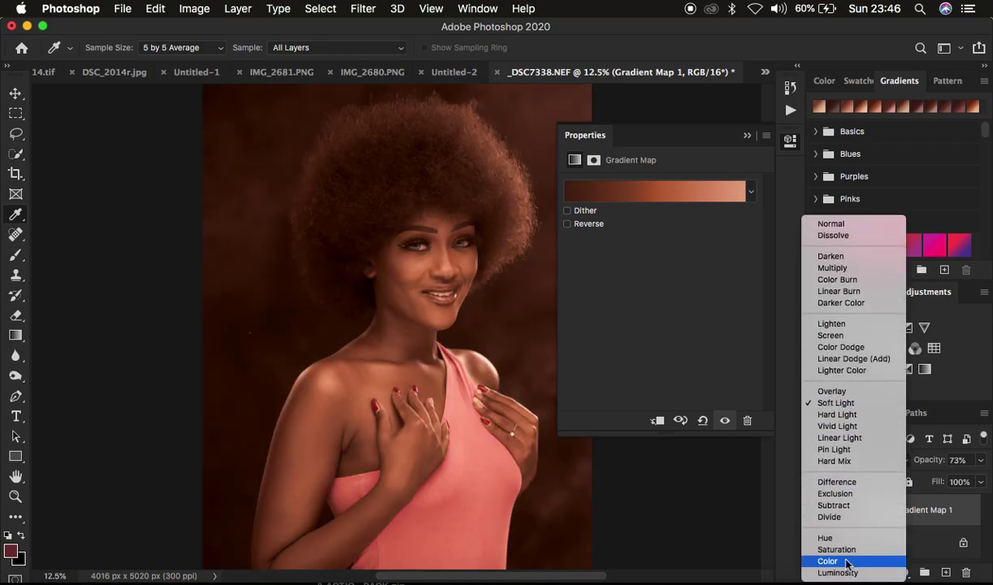
left_click(845, 561)
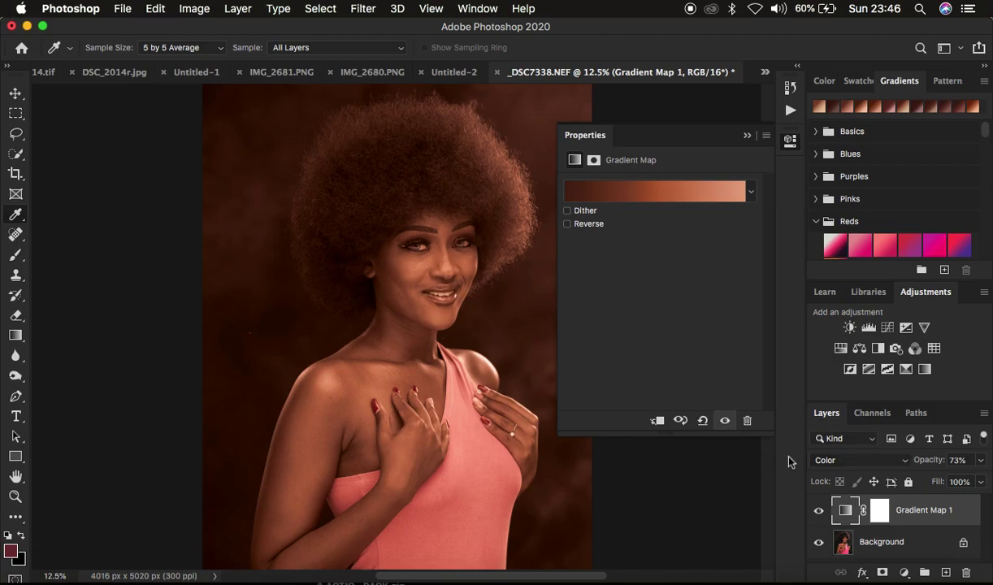
left_click_drag(927, 461, 989, 459)
left_click(747, 135)
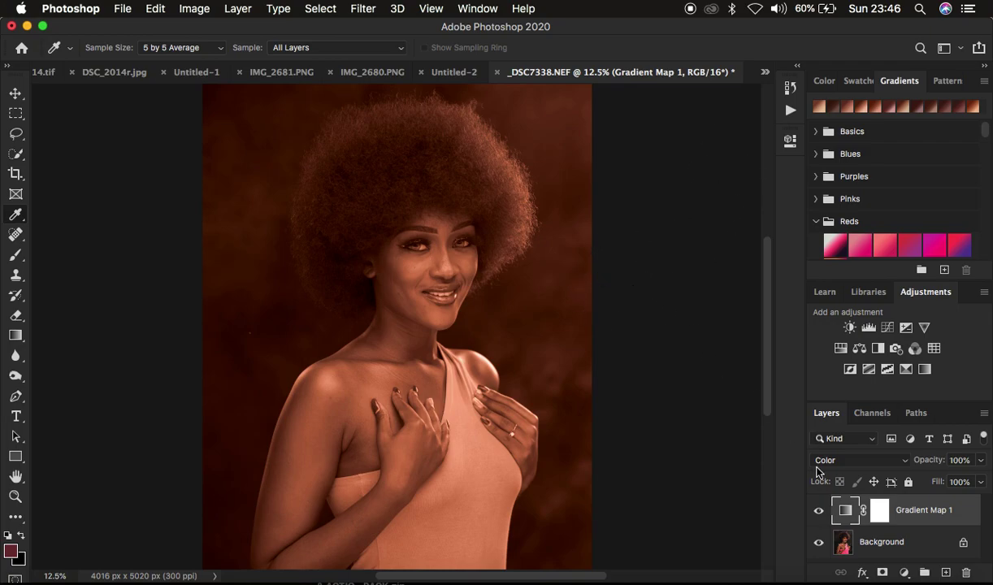
Invert the Gradient Map's layer mask to black and select the Brush tool for painting on it
left_click(878, 509)
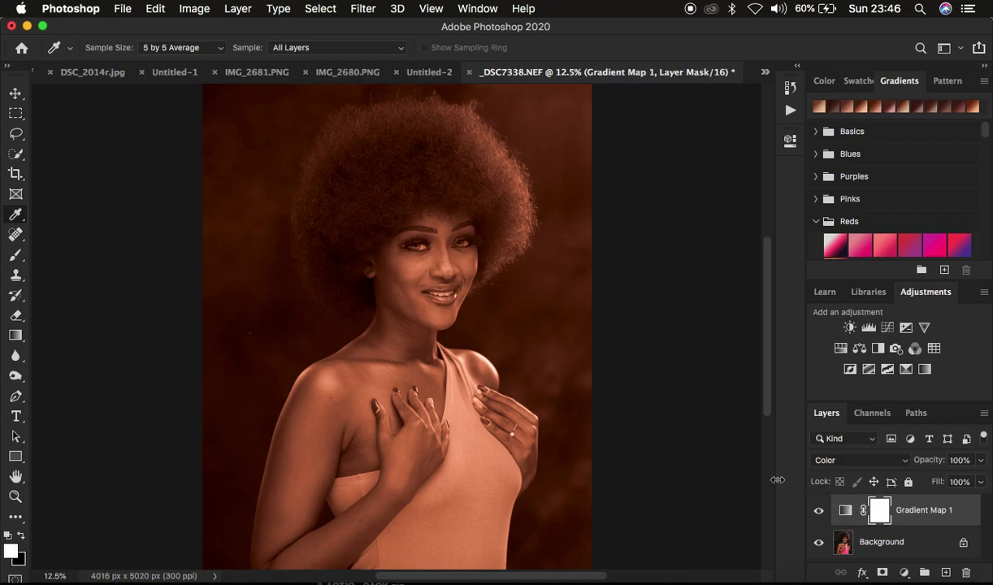
key("super+i")
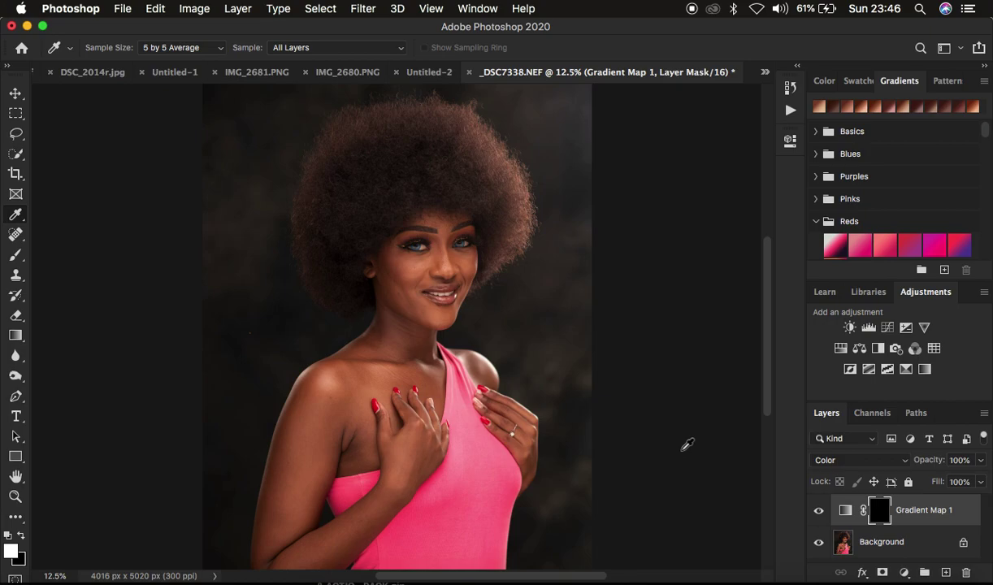
left_click(16, 257)
right_click(17, 261)
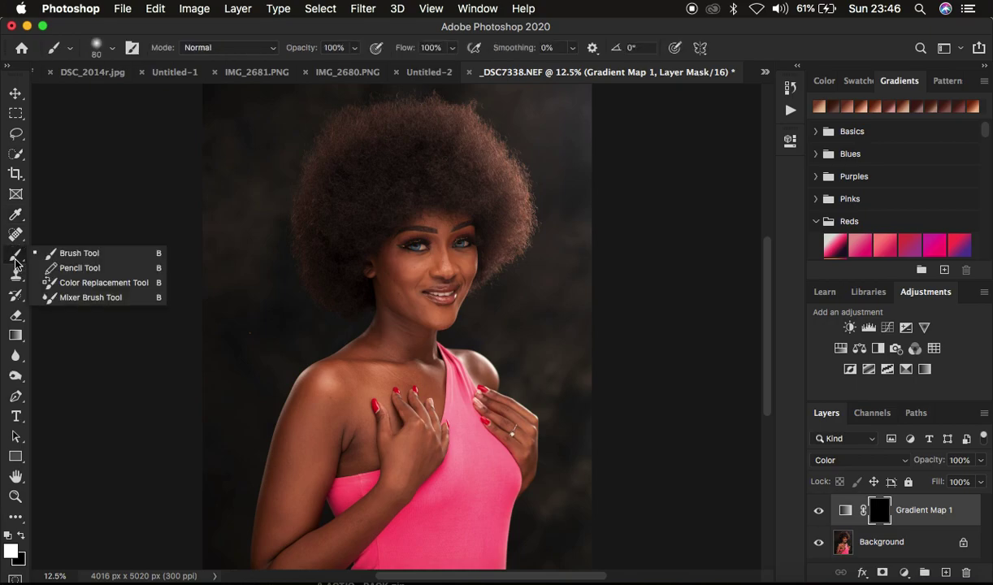
left_click(69, 254)
left_click(111, 50)
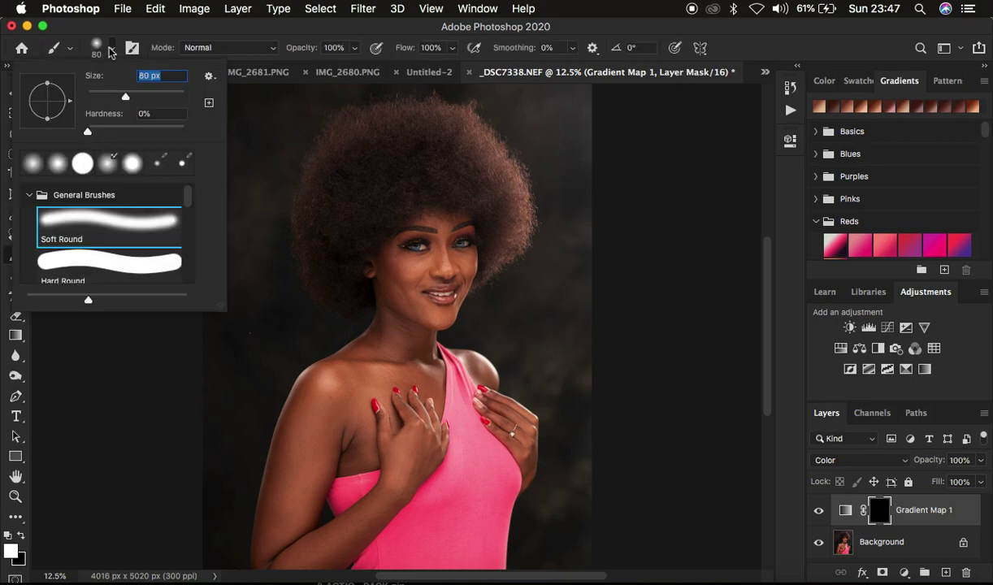
left_click(110, 50)
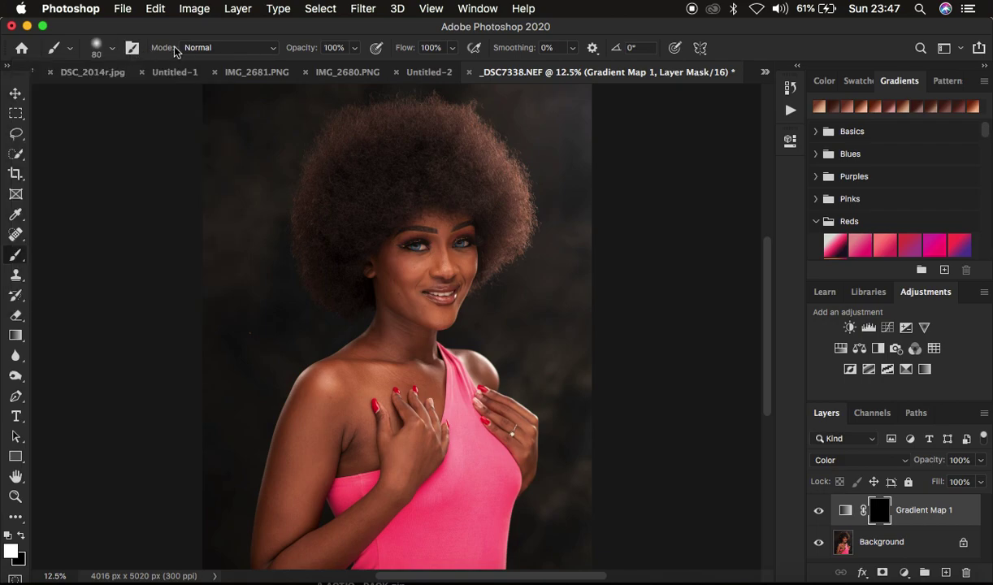
left_click(213, 48)
left_click(208, 47)
Paint white on the mask with a large soft brush over the skin of the face, neck, chest, arms and hands
key("bracketright")
key("bracketright")
key("bracketright")
key("bracketright")
key("bracketright")
mouse_move(366, 355)
left_mouse_down()
mouse_move(388, 378)
mouse_move(381, 354)
mouse_move(396, 353)
left_mouse_up()
key("bracketleft")
key("bracketleft")
mouse_move(393, 333)
left_mouse_down()
mouse_move(388, 277)
mouse_move(399, 314)
mouse_move(412, 302)
mouse_move(408, 267)
mouse_move(440, 261)
mouse_move(438, 226)
mouse_move(443, 266)
mouse_move(465, 261)
mouse_move(414, 269)
mouse_move(451, 268)
mouse_move(402, 284)
mouse_move(398, 302)
mouse_move(439, 317)
mouse_move(462, 293)
mouse_move(466, 267)
mouse_move(435, 318)
mouse_move(391, 264)
mouse_move(392, 313)
mouse_move(407, 267)
mouse_move(435, 243)
mouse_move(430, 218)
mouse_move(440, 248)
mouse_move(414, 219)
mouse_move(441, 232)
mouse_move(450, 264)
mouse_move(420, 271)
mouse_move(459, 264)
mouse_move(342, 426)
mouse_move(312, 426)
mouse_move(326, 402)
mouse_move(365, 388)
mouse_move(361, 425)
mouse_move(387, 450)
mouse_move(384, 390)
mouse_move(405, 379)
mouse_move(418, 412)
mouse_move(392, 363)
mouse_move(339, 385)
mouse_move(318, 410)
mouse_move(310, 447)
mouse_move(312, 413)
mouse_move(285, 527)
mouse_move(298, 563)
mouse_move(390, 470)
mouse_move(415, 461)
mouse_move(405, 362)
mouse_move(453, 350)
mouse_move(514, 421)
mouse_move(532, 472)
mouse_move(472, 354)
mouse_move(432, 330)
mouse_move(427, 304)
mouse_move(457, 250)
mouse_move(399, 243)
mouse_move(391, 262)
mouse_move(466, 248)
mouse_move(351, 342)
mouse_move(293, 464)
mouse_move(305, 538)
mouse_move(334, 549)
mouse_move(328, 378)
mouse_move(402, 317)
mouse_move(415, 361)
mouse_move(393, 457)
mouse_move(419, 317)
mouse_move(415, 279)
mouse_move(442, 262)
mouse_move(455, 218)
mouse_move(418, 244)
left_mouse_up()
key("bracketright")
key("bracketright")
key("bracketright")
key("bracketright")
key("bracketright")
key("bracketleft")
key("bracketleft")
key("bracketleft")
mouse_move(521, 413)
left_mouse_down()
mouse_move(493, 405)
mouse_move(473, 374)
mouse_move(434, 393)
mouse_move(425, 431)
mouse_move(392, 399)
mouse_move(314, 438)
mouse_move(289, 473)
mouse_move(296, 444)
mouse_move(288, 550)
mouse_move(437, 240)
mouse_move(444, 278)
mouse_move(421, 353)
mouse_move(422, 329)
mouse_move(430, 354)
left_mouse_up()
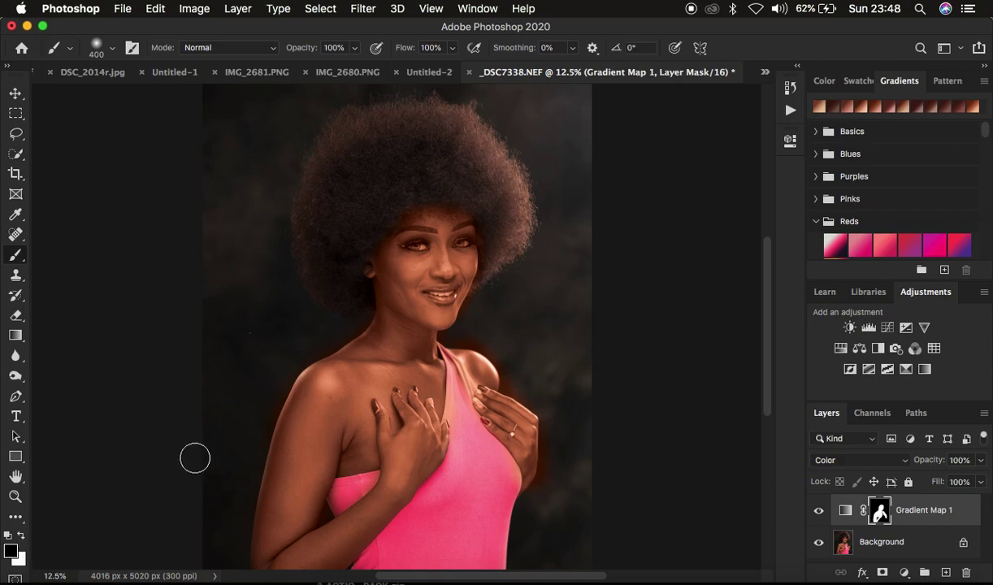
Paint black on the mask with a smaller brush over the eyes, the mouth and the spill around the body's outline
key("bracketleft")
key("bracketleft")
key("bracketleft")
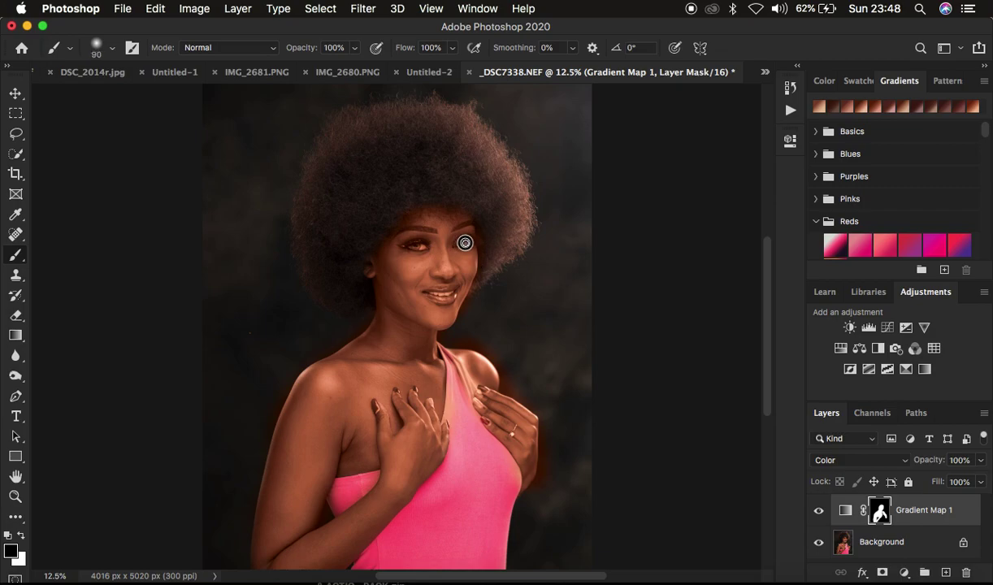
mouse_move(423, 243)
left_mouse_down()
mouse_move(411, 248)
mouse_move(423, 246)
left_mouse_up()
mouse_move(436, 291)
left_mouse_down()
mouse_move(455, 290)
mouse_move(428, 292)
mouse_move(455, 293)
mouse_move(442, 290)
mouse_move(447, 298)
left_mouse_up()
mouse_move(492, 235)
left_mouse_down()
mouse_move(480, 295)
mouse_move(482, 277)
mouse_move(463, 325)
mouse_move(443, 338)
mouse_move(491, 339)
mouse_move(455, 341)
mouse_move(499, 349)
mouse_move(487, 348)
mouse_move(513, 384)
mouse_move(502, 360)
mouse_move(506, 387)
mouse_move(556, 416)
mouse_move(556, 429)
mouse_move(545, 404)
mouse_move(553, 466)
mouse_move(548, 447)
mouse_move(533, 500)
left_mouse_up()
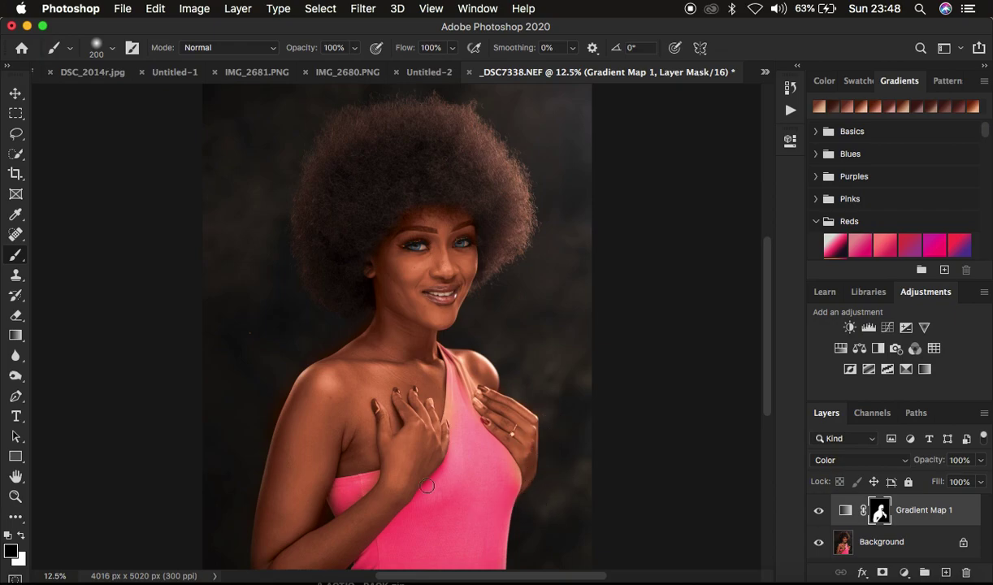
mouse_move(328, 453)
left_mouse_down()
mouse_move(292, 367)
mouse_move(272, 422)
mouse_move(300, 352)
mouse_move(337, 333)
mouse_move(295, 359)
mouse_move(360, 312)
mouse_move(357, 331)
mouse_move(314, 349)
mouse_move(354, 324)
mouse_move(366, 302)
mouse_move(360, 319)
mouse_move(345, 314)
mouse_move(354, 253)
mouse_move(389, 203)
mouse_move(453, 185)
mouse_move(468, 194)
mouse_move(400, 201)
mouse_move(436, 191)
mouse_move(477, 207)
left_mouse_up()
Paint black on the mask over the red fingernails and the pink dress's strap and upper edge
key("super+plus")
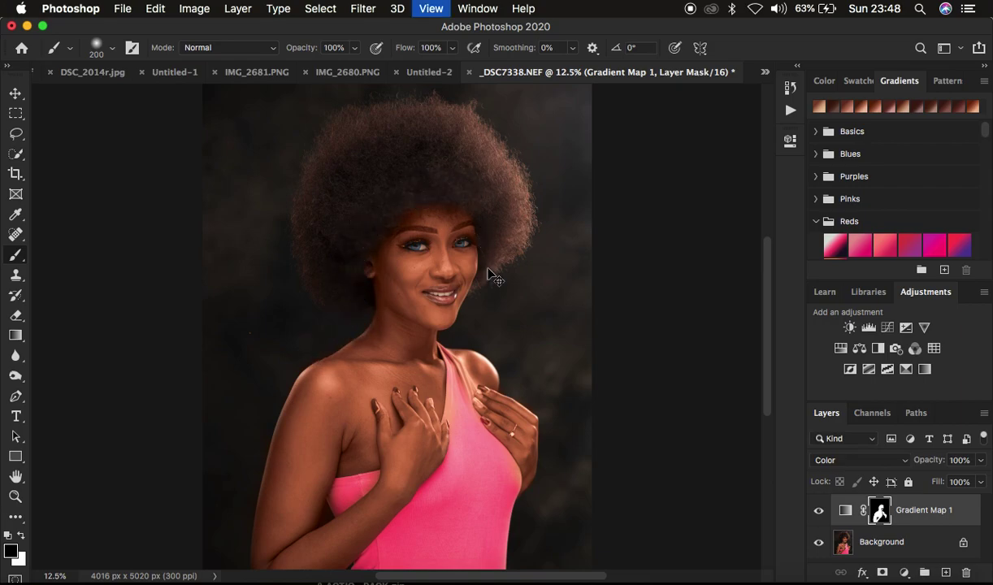
key("super+plus")
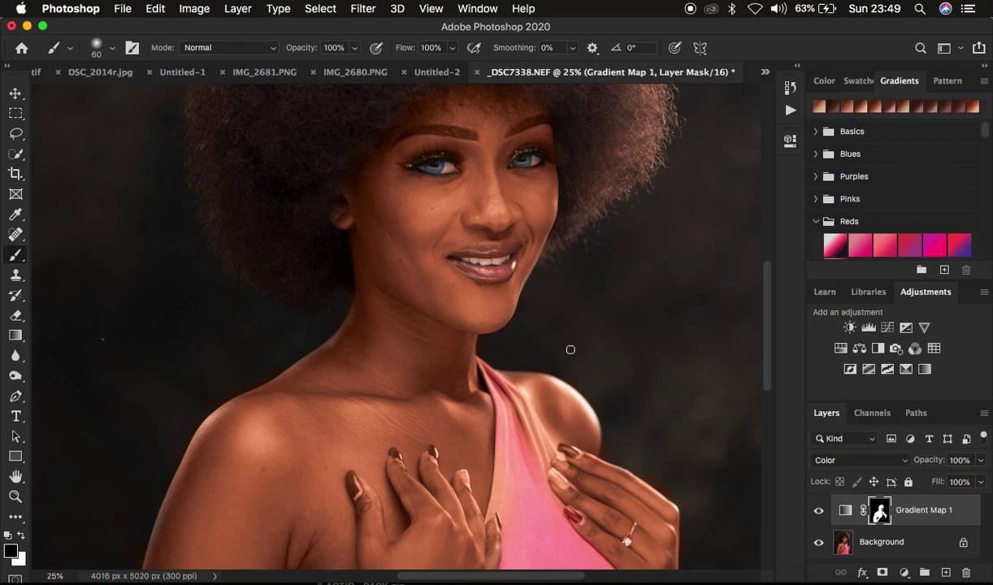
left_click_drag(571, 512, 580, 515)
left_click_drag(577, 457, 559, 447)
mouse_move(431, 451)
left_mouse_down()
mouse_move(398, 460)
mouse_move(394, 452)
left_mouse_up()
mouse_move(348, 480)
left_mouse_down()
mouse_move(352, 491)
mouse_move(350, 473)
left_mouse_up()
mouse_move(509, 409)
left_mouse_down()
mouse_move(542, 468)
mouse_move(532, 460)
mouse_move(541, 492)
mouse_move(540, 479)
mouse_move(556, 490)
mouse_move(533, 474)
mouse_move(508, 498)
mouse_move(508, 452)
mouse_move(499, 524)
mouse_move(517, 556)
left_mouse_up()
Set the Gradient Map layer's opacity to 63% and toggle its visibility to compare with the original skin
key("super+minus")
key("super+minus")
key("super+minus")
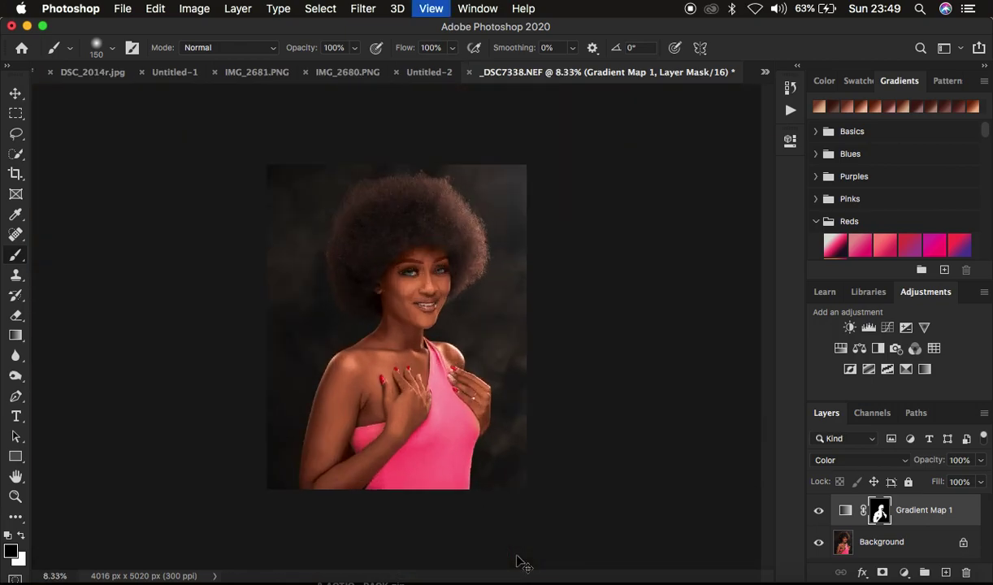
key("super+plus")
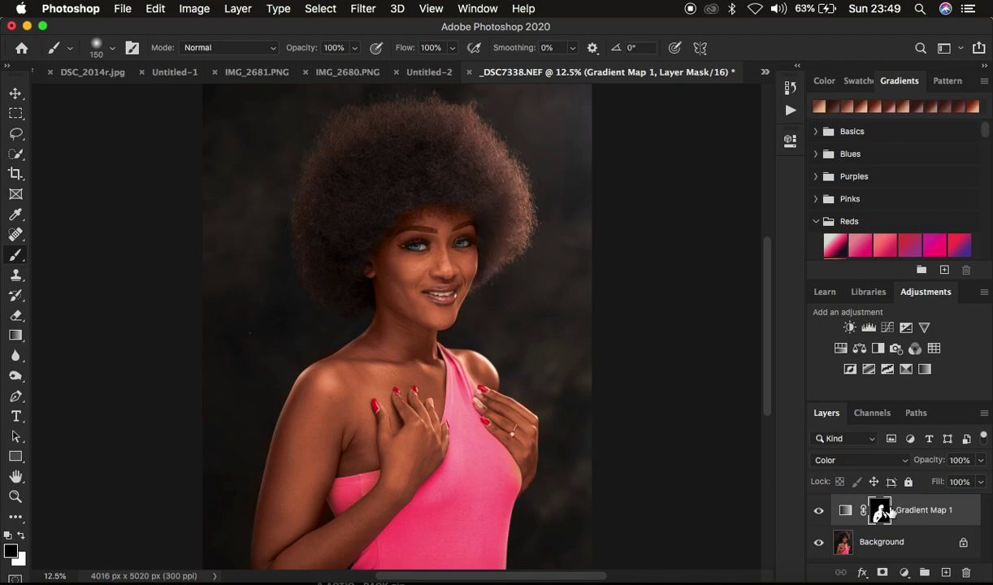
left_click_drag(931, 466, 896, 474)
left_click(816, 516)
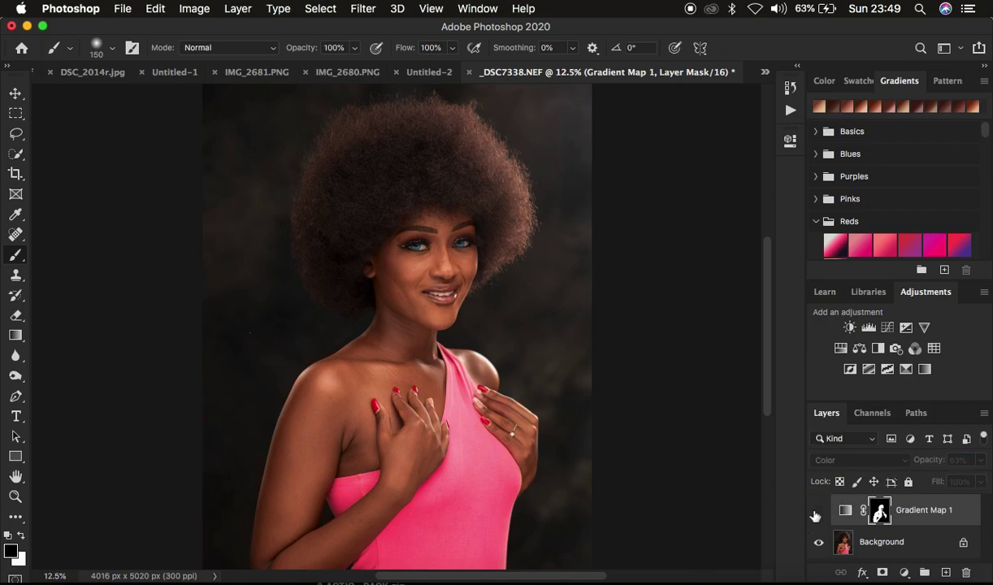
left_click(818, 512)
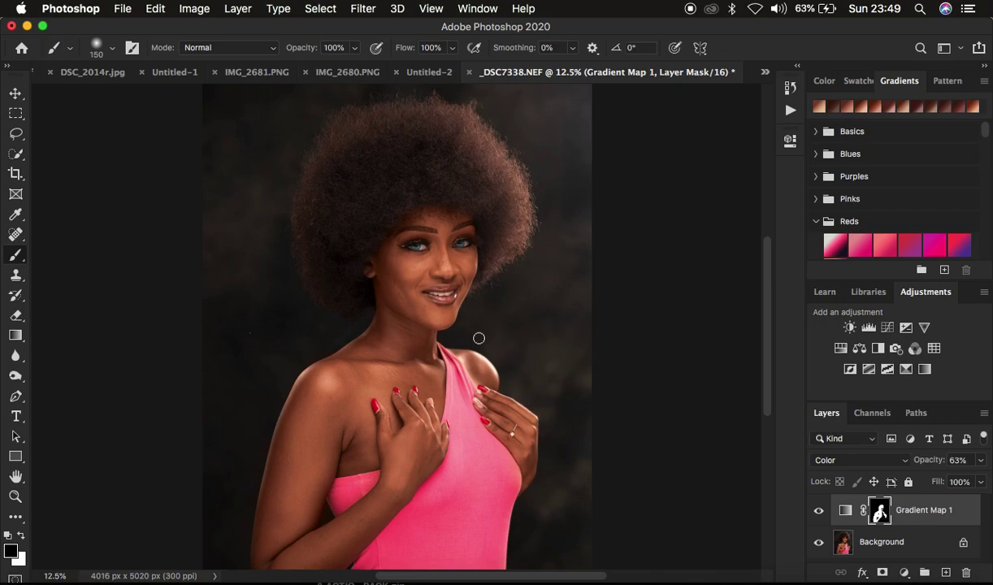
Try the Soft Light blend mode on the Gradient Map layer, restore Color, and toggle the layer's visibility to compare
left_click(845, 462)
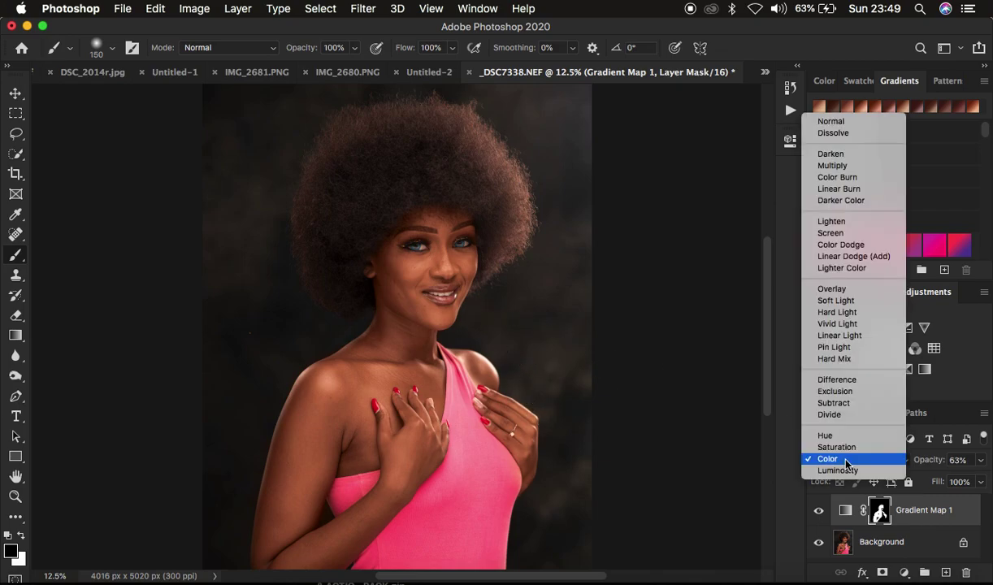
left_click(846, 302)
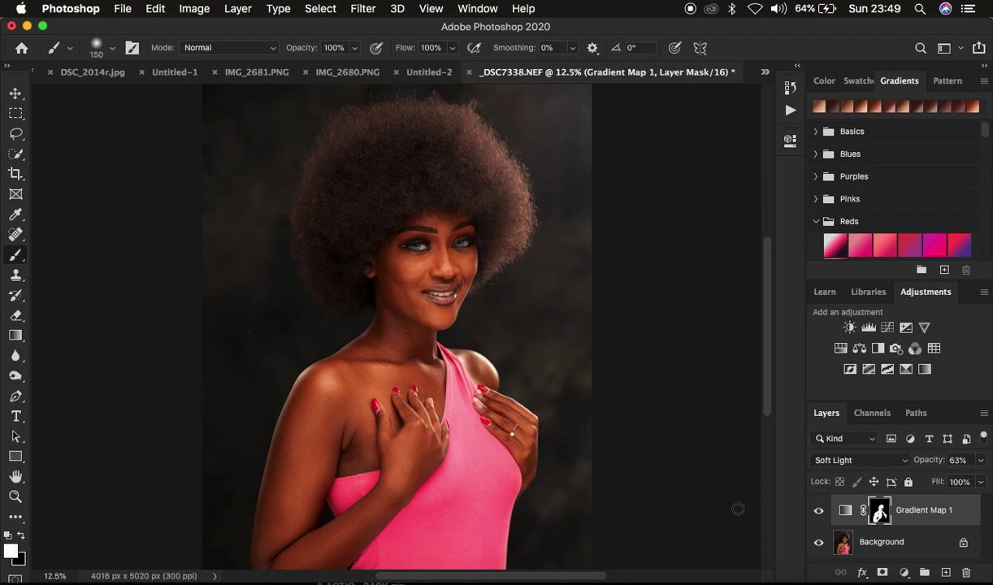
left_click(855, 460)
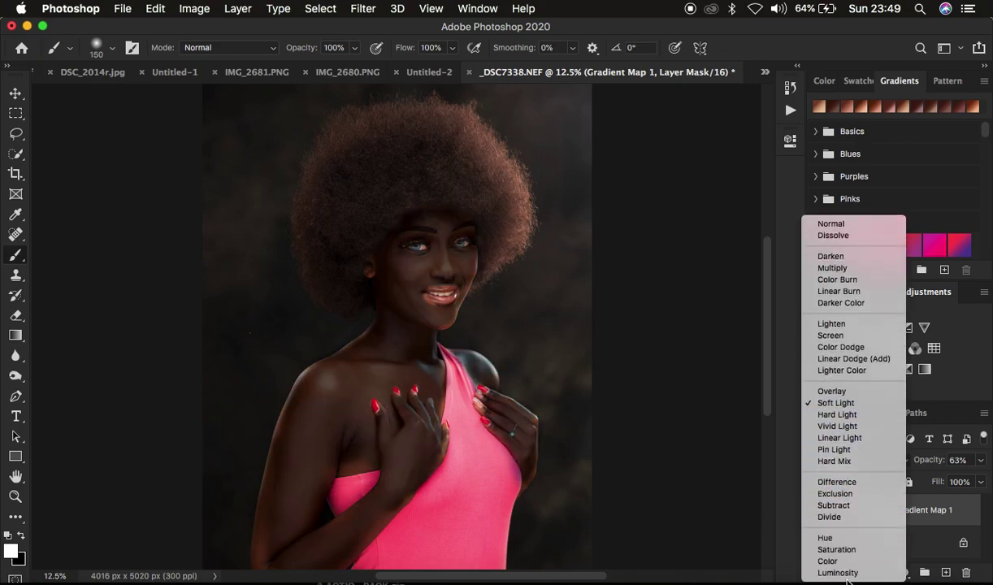
left_click(827, 561)
left_click(820, 510)
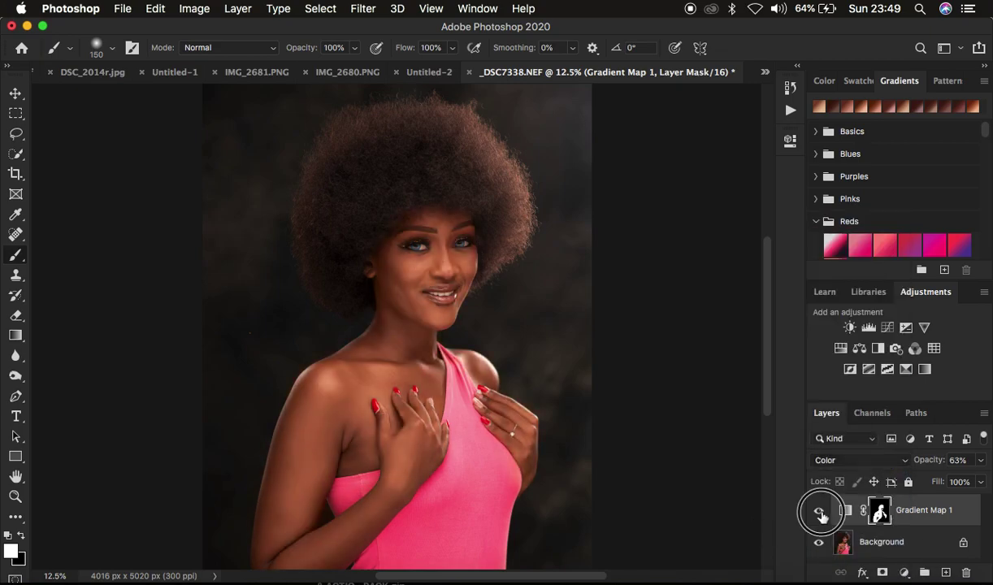
left_click(819, 510)
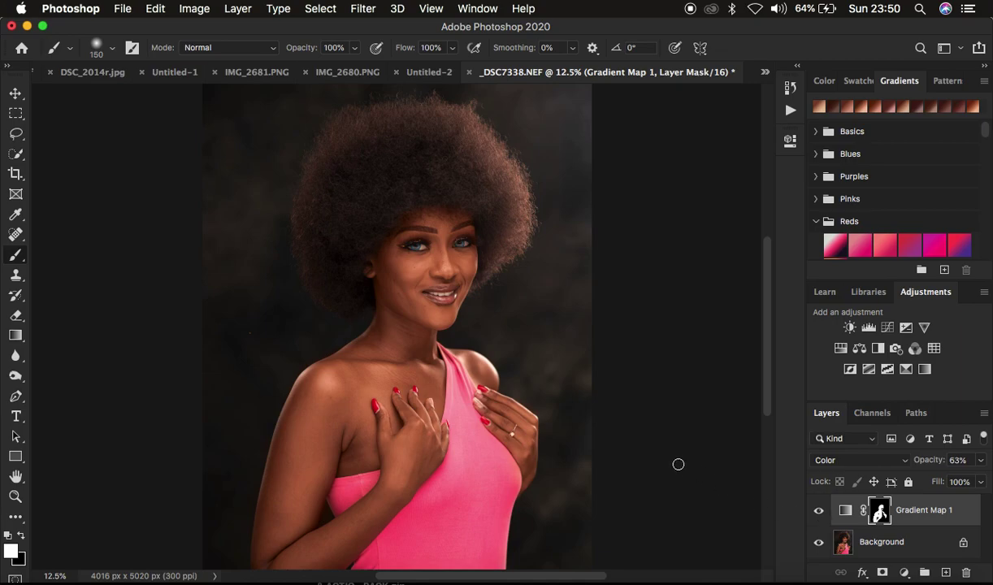
Add a Brightness/Contrast adjustment clipped to the Gradient Map layer and set its contrast to 27
left_click(904, 573)
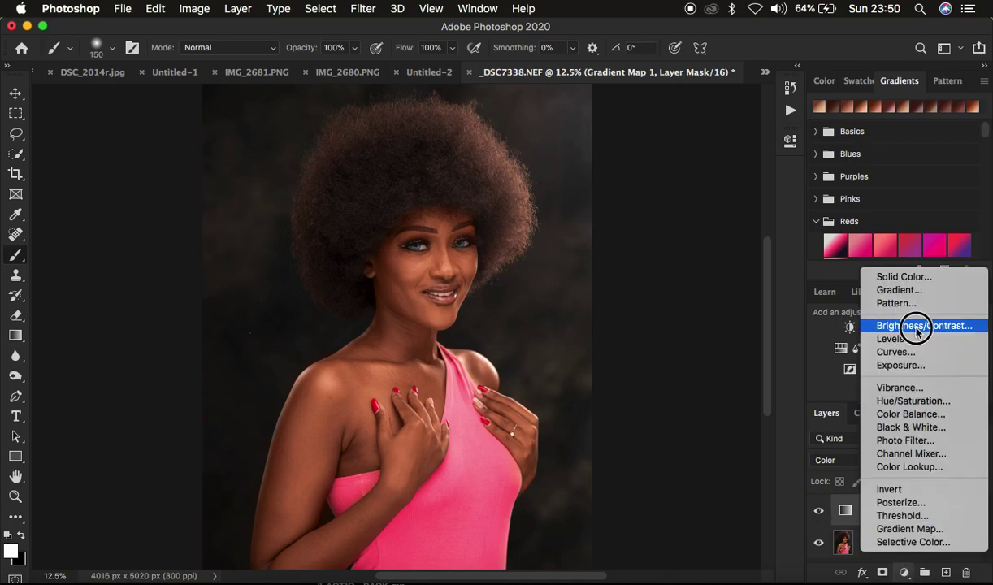
left_click(898, 326)
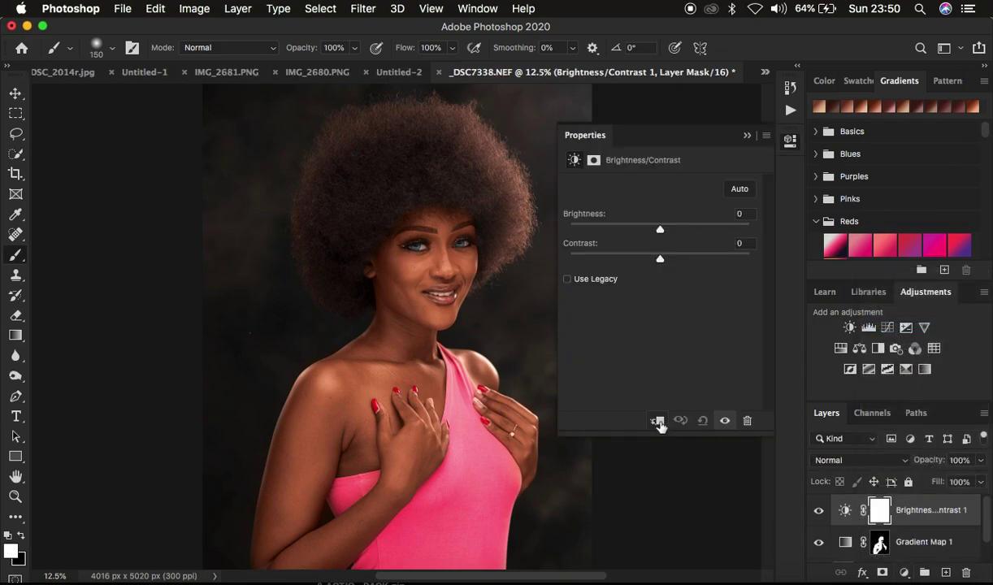
left_click(659, 421)
left_click_drag(664, 258, 686, 261)
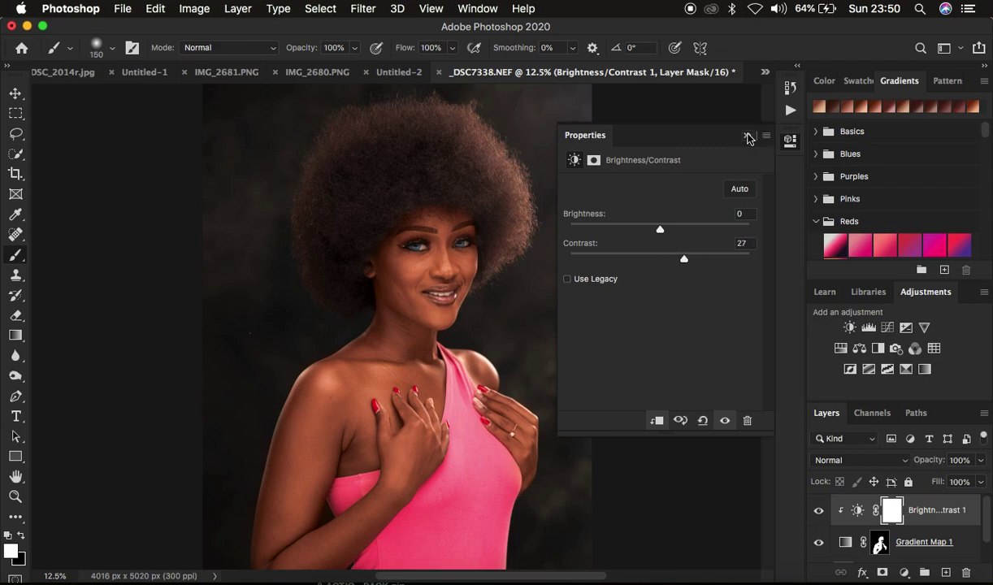
left_click(747, 136)
Compare the original photo with the edited result by hiding and restoring all layers above the Background
scroll(878, 532, "down", 1)
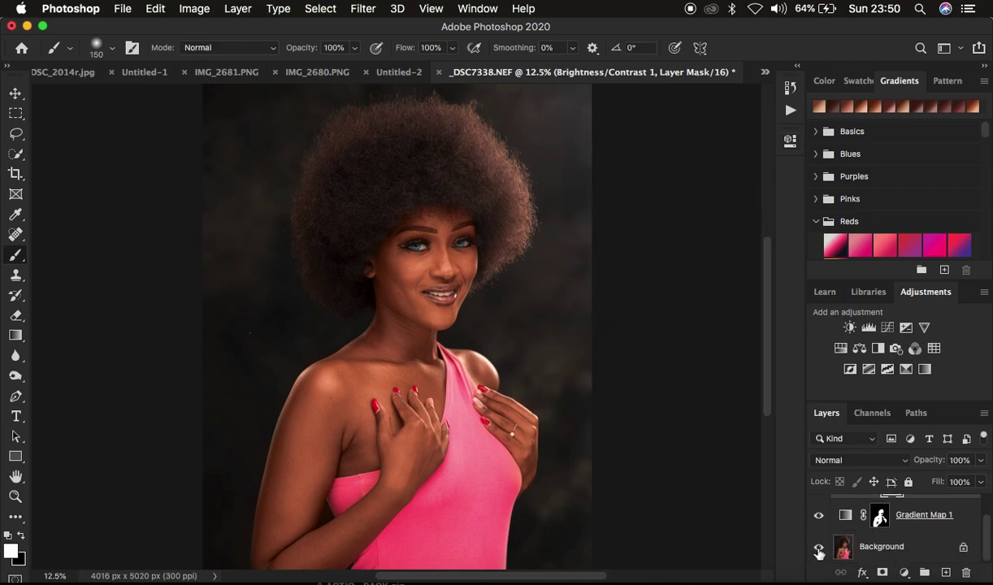
left_click(820, 550, "alt")
left_click(819, 550)
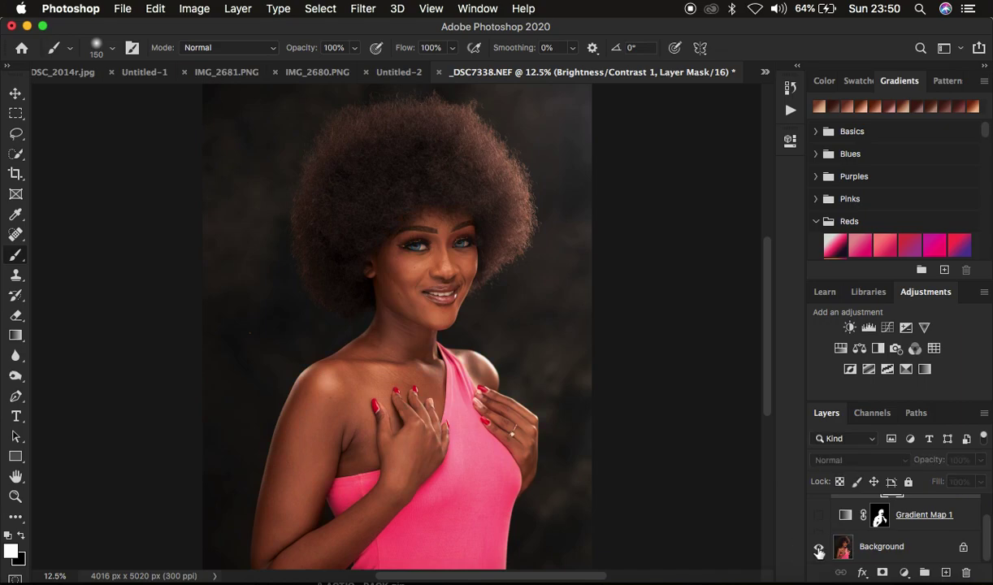
left_click(820, 551, "alt")
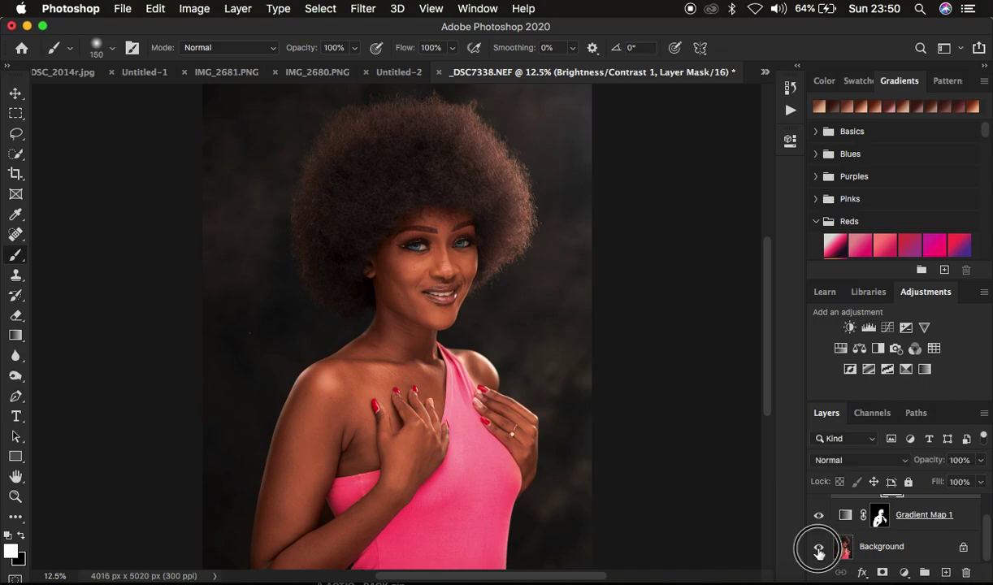